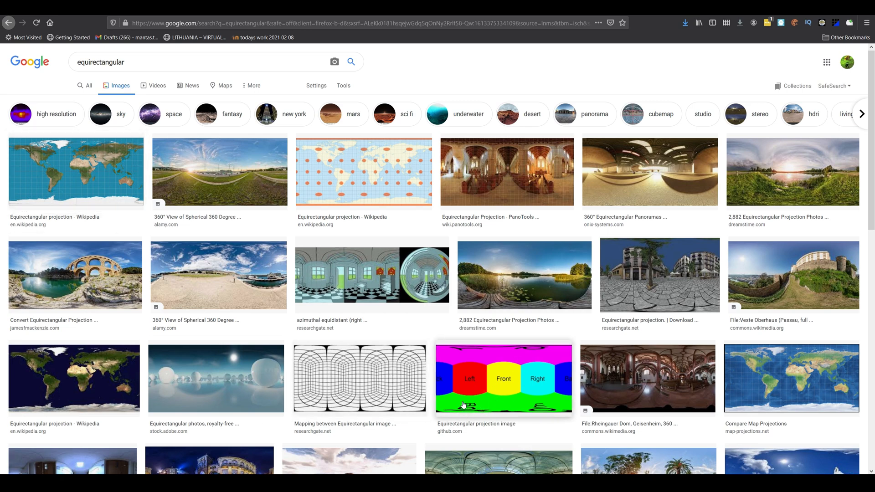
# - Save the world map equirectangular image as index.jpg in the xyz\cccc folder on the Desktop
pyautogui.rightClick(78, 160)
pyautogui.click(109, 259)
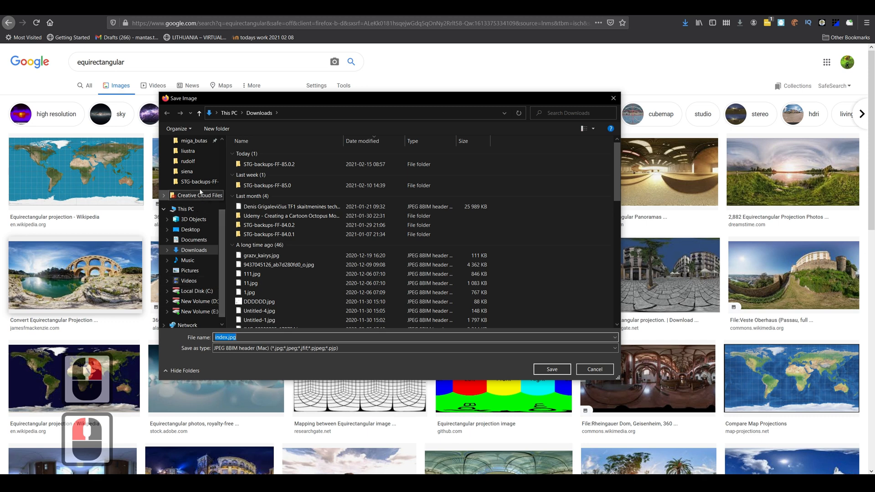
pyautogui.scroll(4, 222, 240)
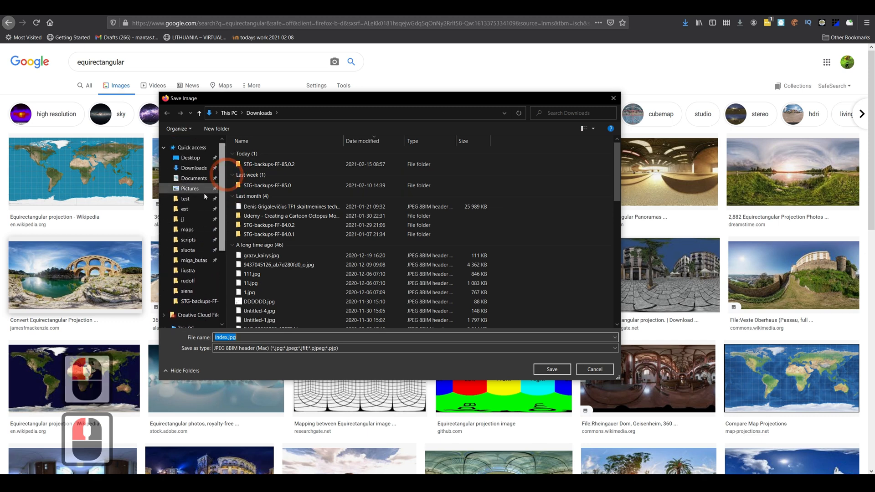
pyautogui.click(191, 157)
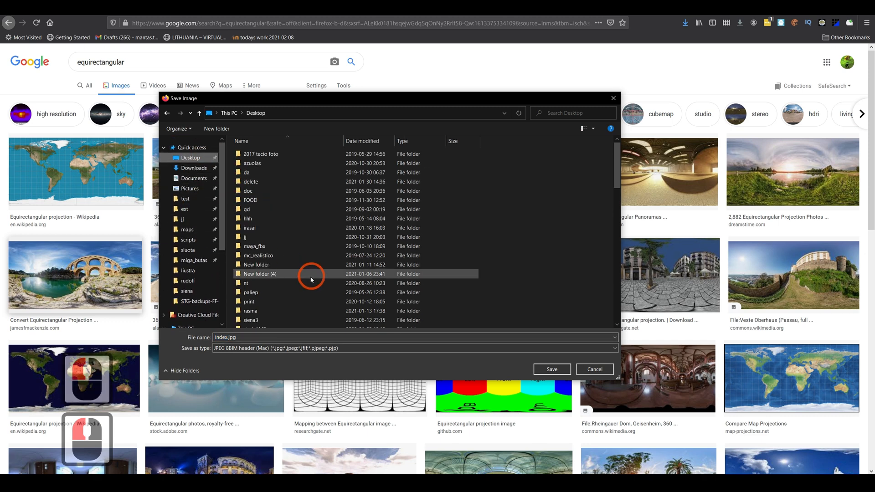
pyautogui.scroll(-3, 293, 273)
pyautogui.doubleClick(270, 281)
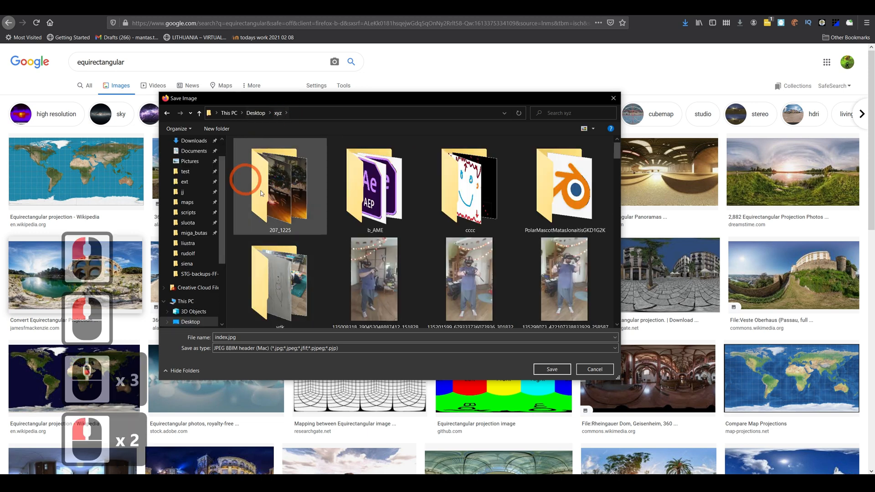
pyautogui.doubleClick(471, 186)
pyautogui.tripleClick(249, 338)
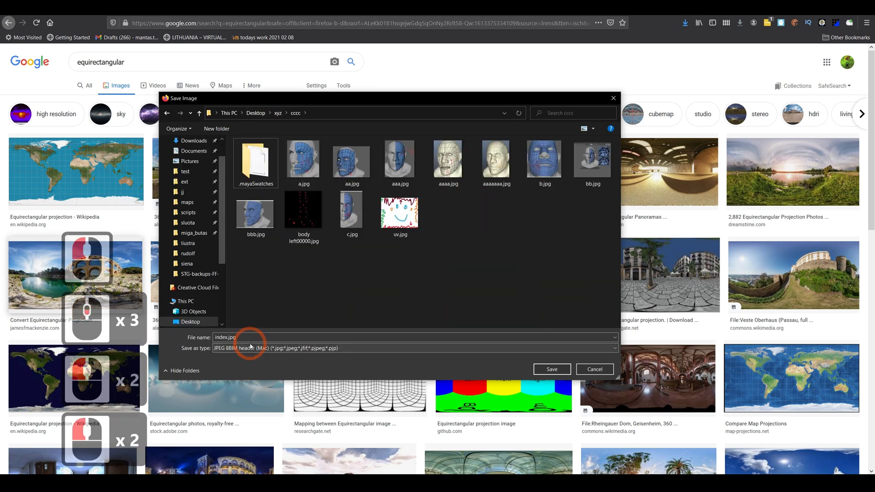
pyautogui.click(552, 369)
# - Check the downloaded index.jpg in its containing folder and return to the image results
pyautogui.click(684, 22)
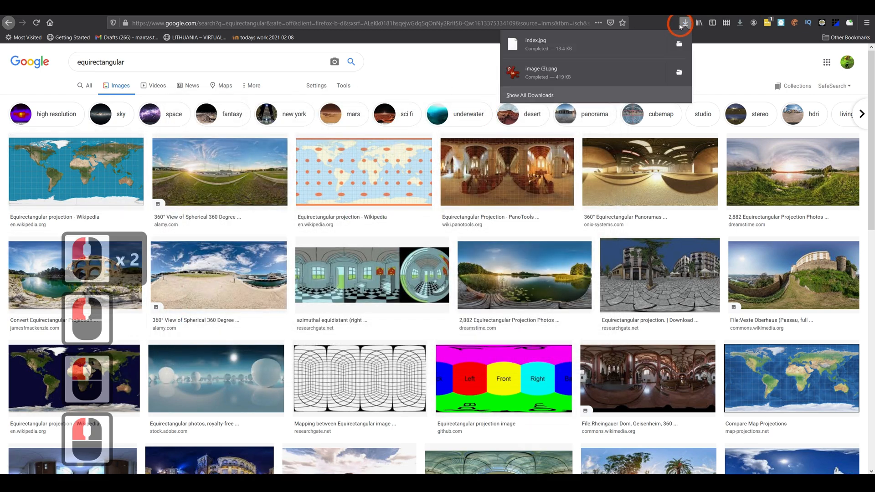
pyautogui.click(673, 46)
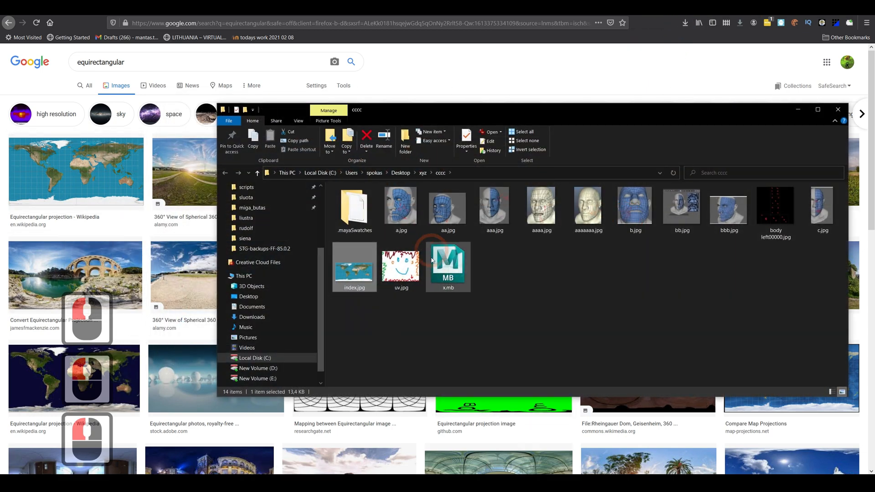
pyautogui.click(509, 67)
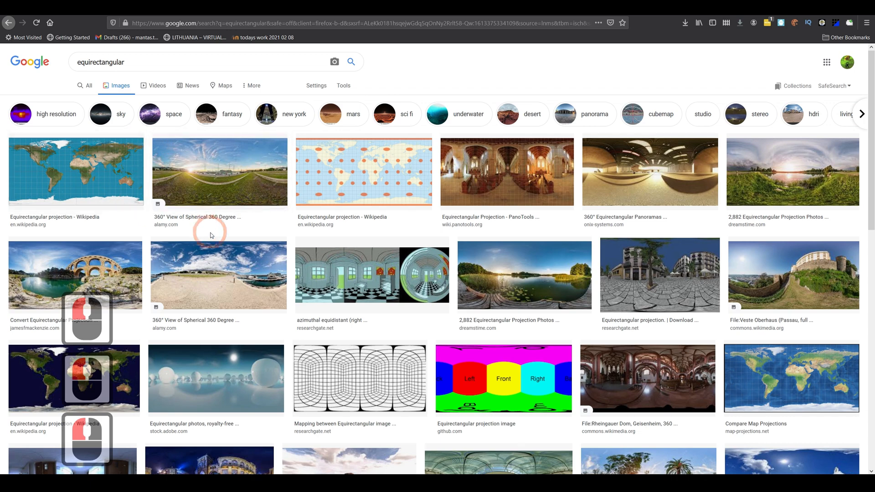
# - Save the church interior panorama from the image results as index1.jpg in the cccc folder
pyautogui.scroll(-2, 563, 210)
pyautogui.scroll(-2, 563, 209)
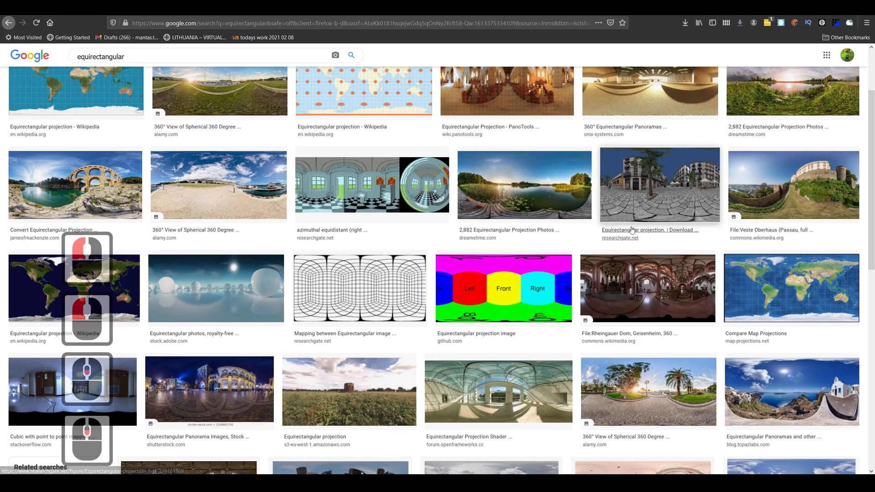
pyautogui.rightClick(620, 295)
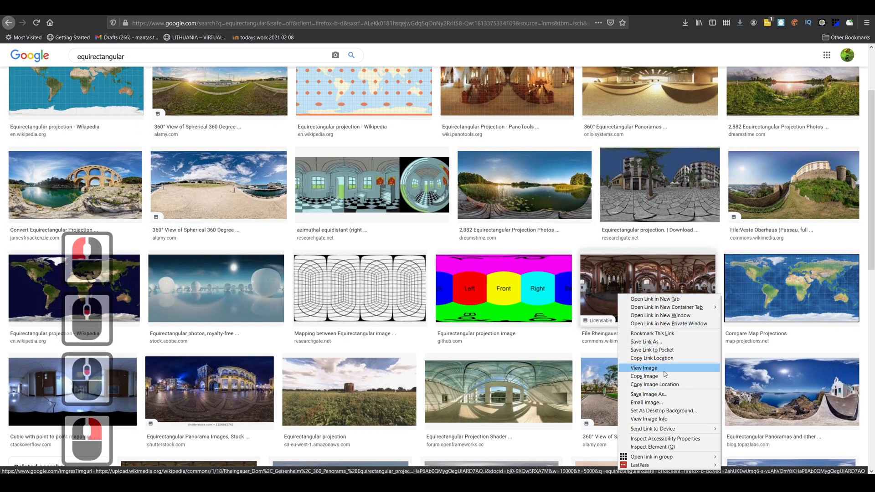
pyautogui.click(647, 394)
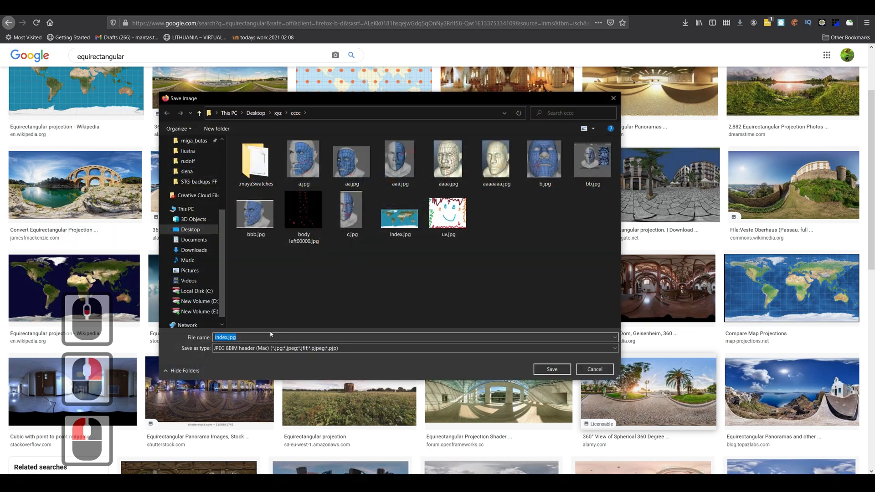
pyautogui.click(245, 348)
pyautogui.press('Return')
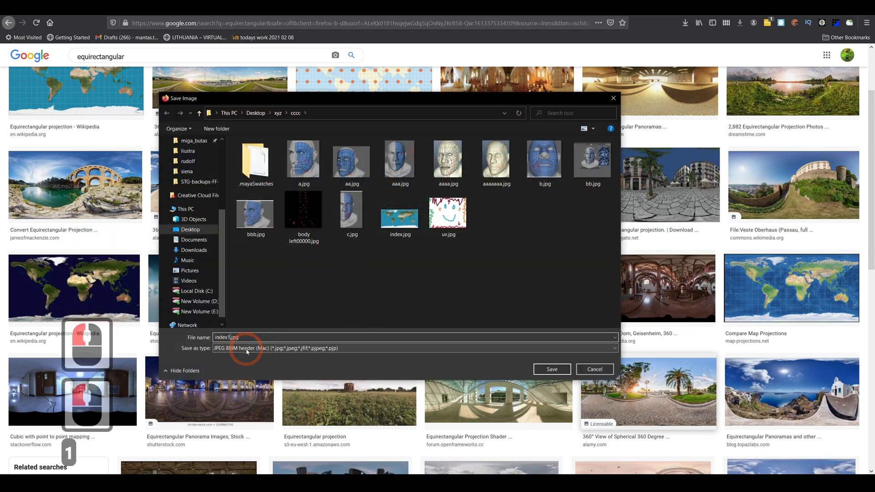
# - Switch to Maya and load index.jpg as the file texture for the colour of the sphere's material
pyautogui.click(569, 483)
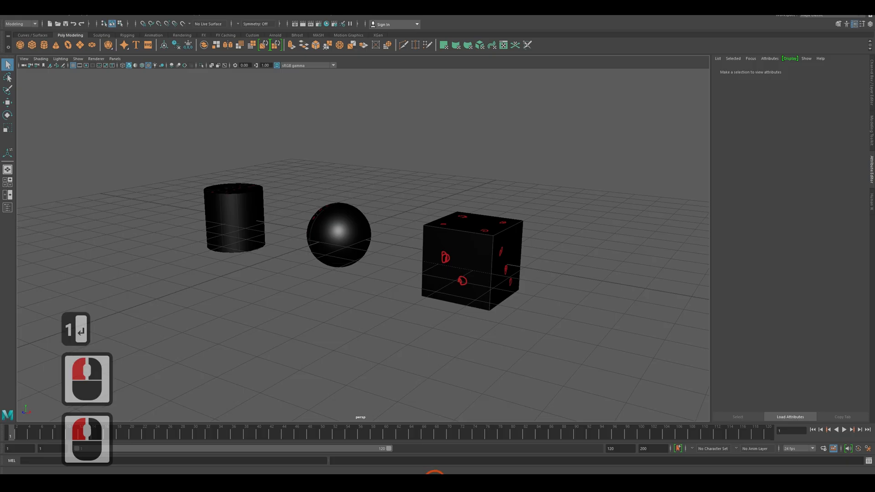
pyautogui.click(292, 278)
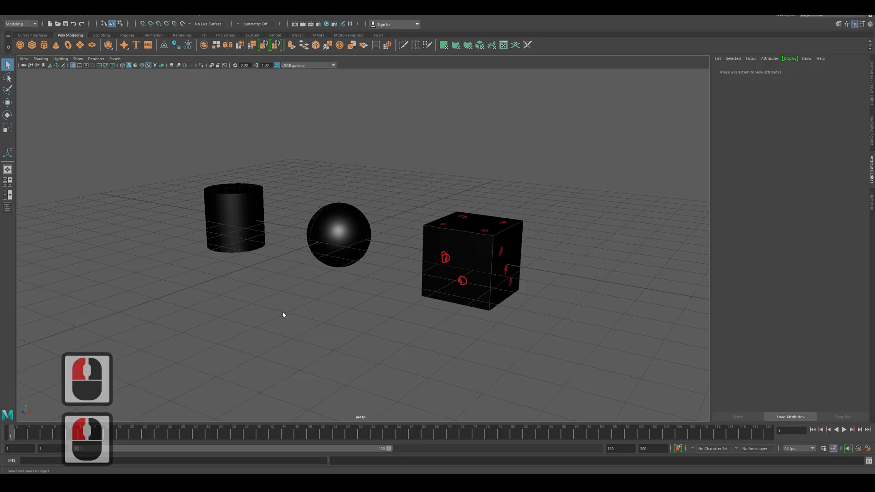
pyautogui.click(324, 237)
pyautogui.keyDown('alt'); pyautogui.moveTo(341, 293); pyautogui.dragTo(434, 307); pyautogui.keyUp('alt')
pyautogui.scroll(2, 402, 274)
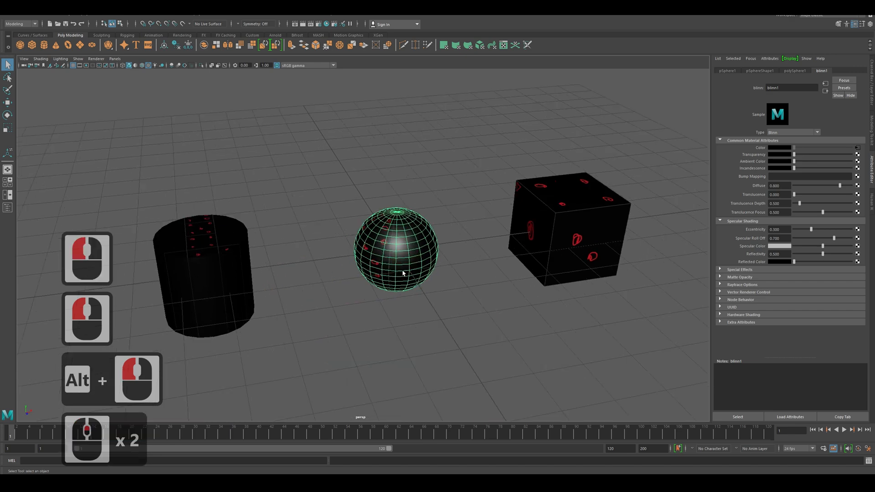
pyautogui.scroll(-3, 403, 273)
pyautogui.scroll(3, 403, 273)
pyautogui.click(186, 271)
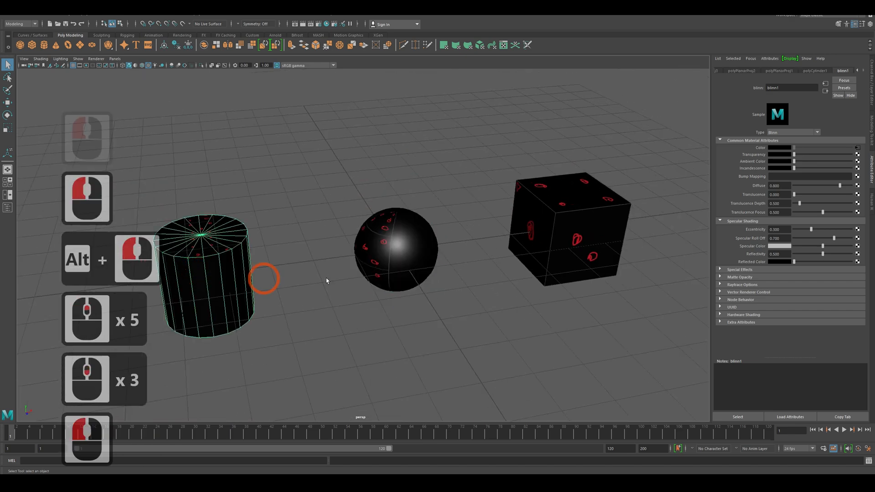
pyautogui.click(396, 255)
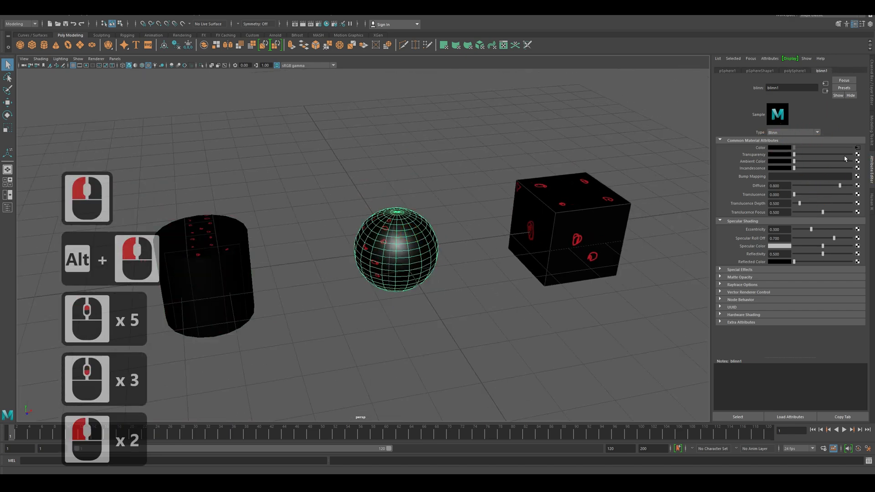
pyautogui.click(857, 147)
pyautogui.click(858, 165)
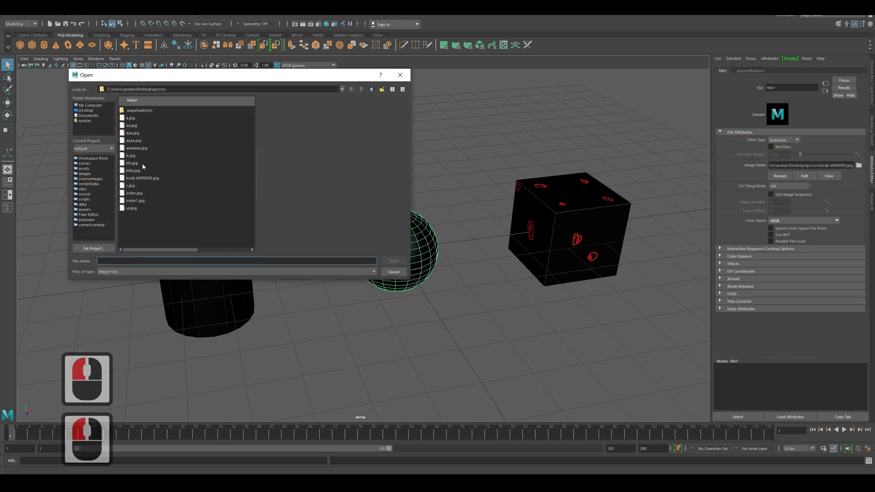
pyautogui.click(195, 209)
pyautogui.click(391, 260)
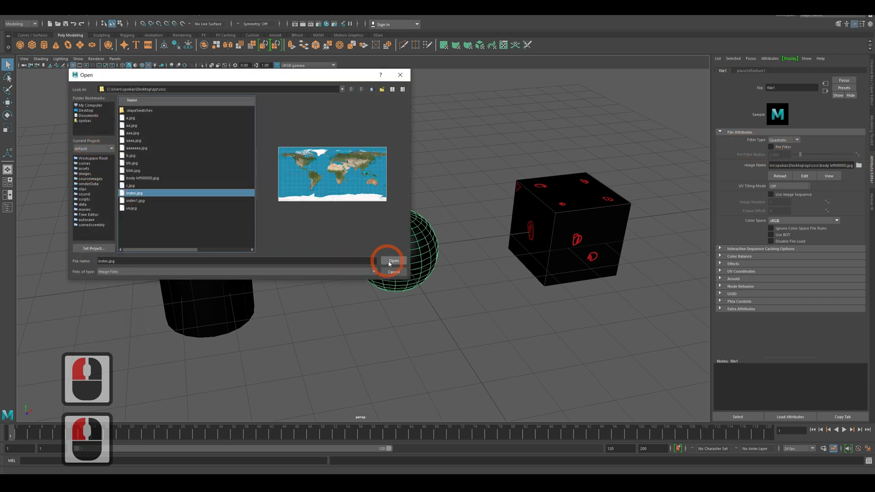
# - Examine how the world map wraps around the sphere, including its underside and poles
pyautogui.click(350, 293)
pyautogui.click(401, 280)
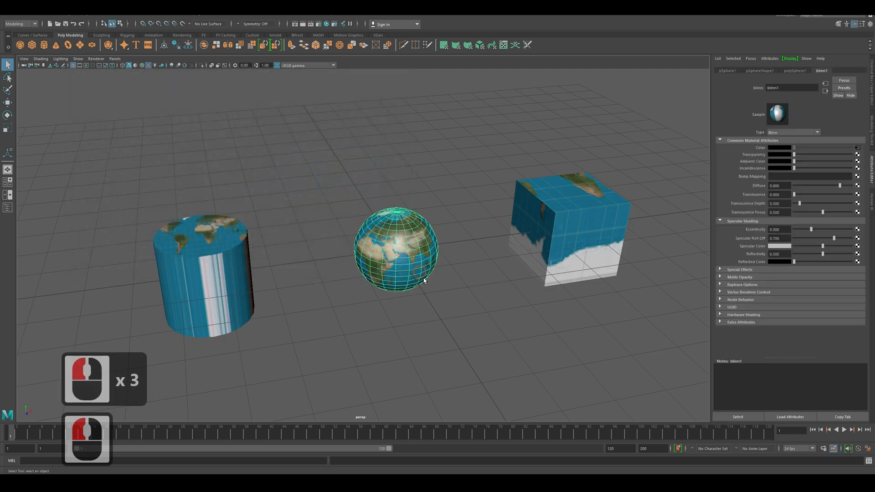
pyautogui.click(425, 281)
pyautogui.keyDown('alt'); pyautogui.moveTo(438, 275); pyautogui.dragTo(393, 218); pyautogui.keyUp('alt')
pyautogui.scroll(5, 392, 218)
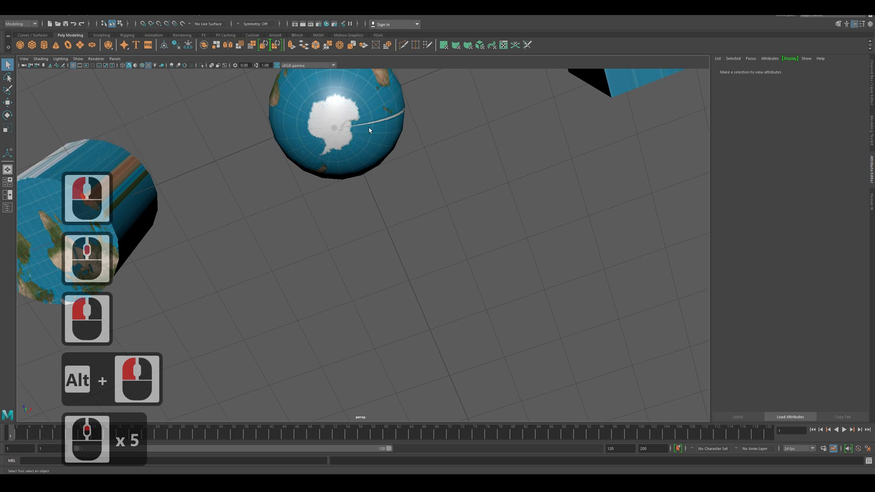
pyautogui.keyDown('alt'); pyautogui.moveTo(404, 116); pyautogui.dragTo(377, 218); pyautogui.keyUp('alt')
# - Replace the image in the sphere material's colour file texture with index1.jpg
pyautogui.click(377, 218)
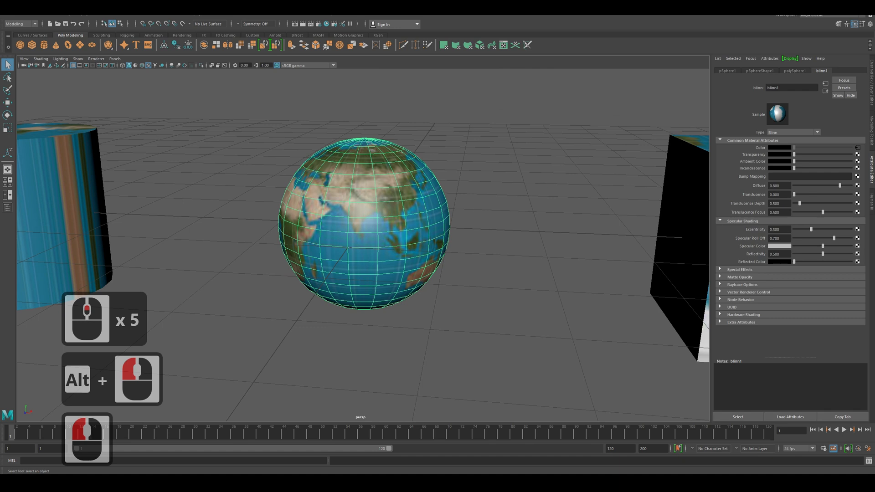
pyautogui.click(857, 148)
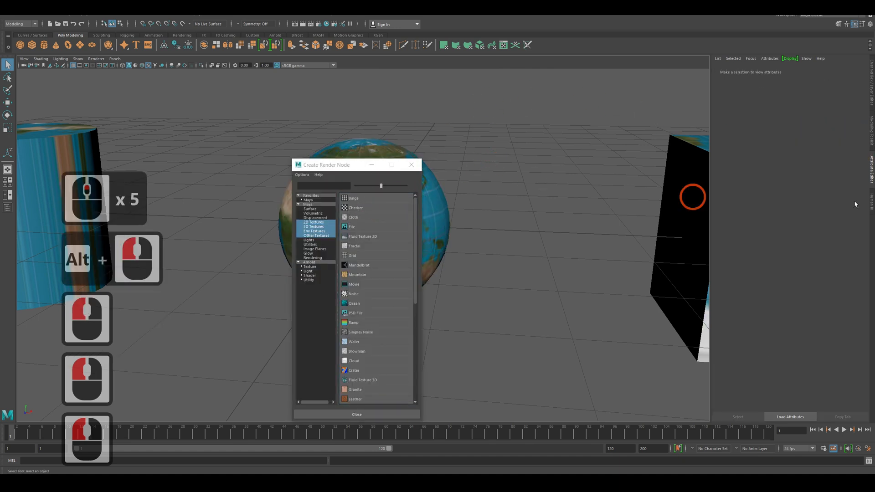
pyautogui.click(411, 165)
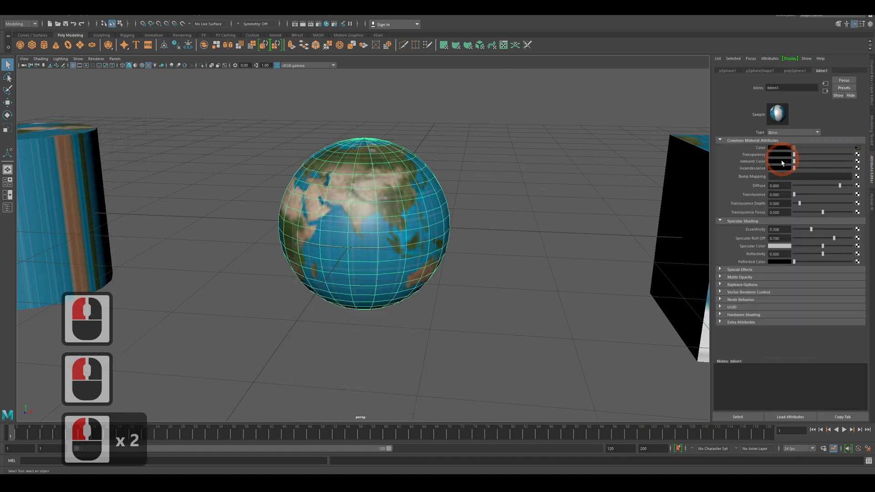
pyautogui.click(858, 148)
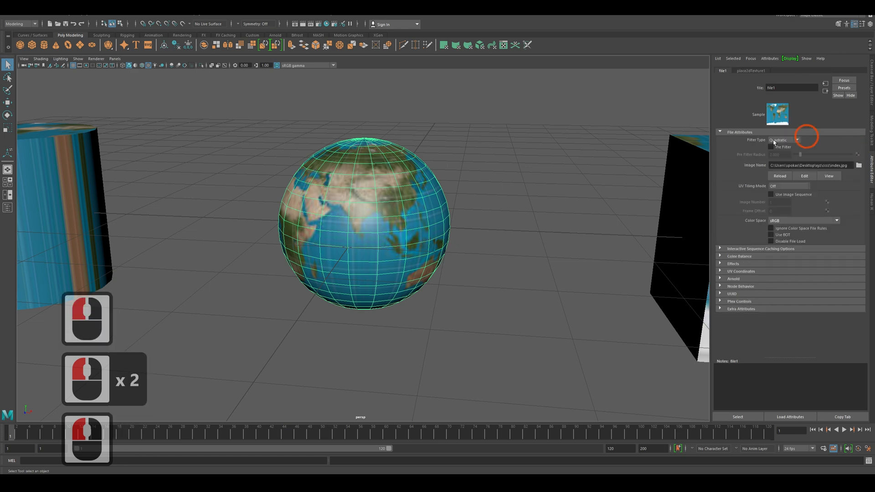
pyautogui.click(858, 166)
pyautogui.click(136, 200)
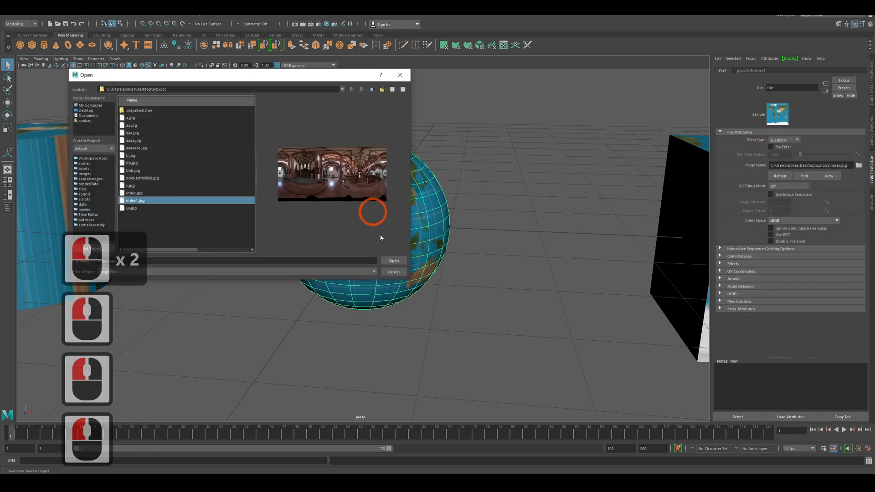
pyautogui.click(392, 260)
# - Inspect the panorama on the sphere from below and isolate the sphere in the viewport
pyautogui.keyDown('alt'); pyautogui.moveTo(482, 236); pyautogui.dragTo(491, 215); pyautogui.keyUp('alt')
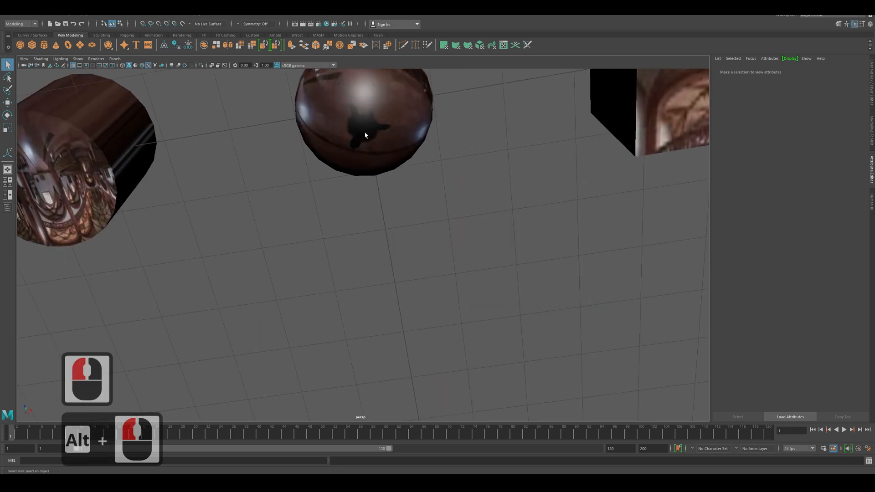
pyautogui.keyDown('alt'); pyautogui.moveTo(440, 146); pyautogui.dragTo(431, 177); pyautogui.keyUp('alt')
pyautogui.click(431, 178)
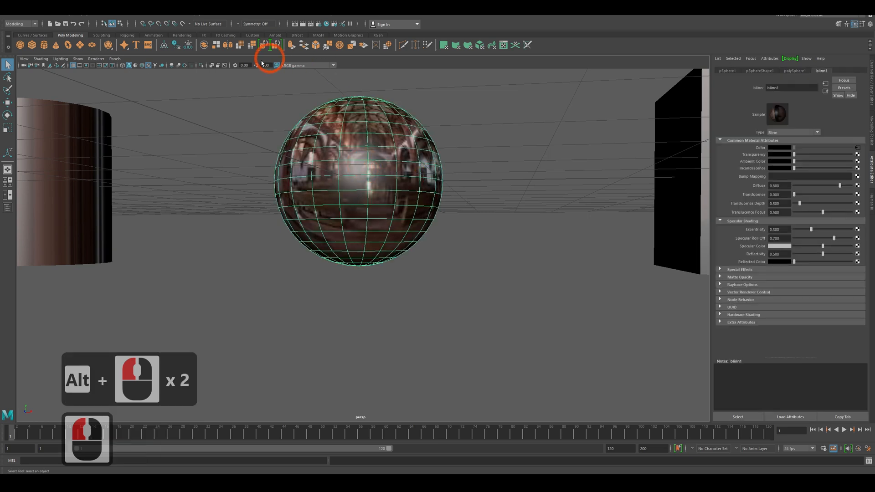
pyautogui.click(201, 65)
# - Examine the isolated sphere from the inside, then from the outside again
pyautogui.keyDown('alt'); pyautogui.moveTo(326, 166); pyautogui.dragTo(375, 318); pyautogui.keyUp('alt')
pyautogui.scroll(7, 376, 319)
pyautogui.scroll(9, 376, 318)
pyautogui.scroll(-3, 373, 308)
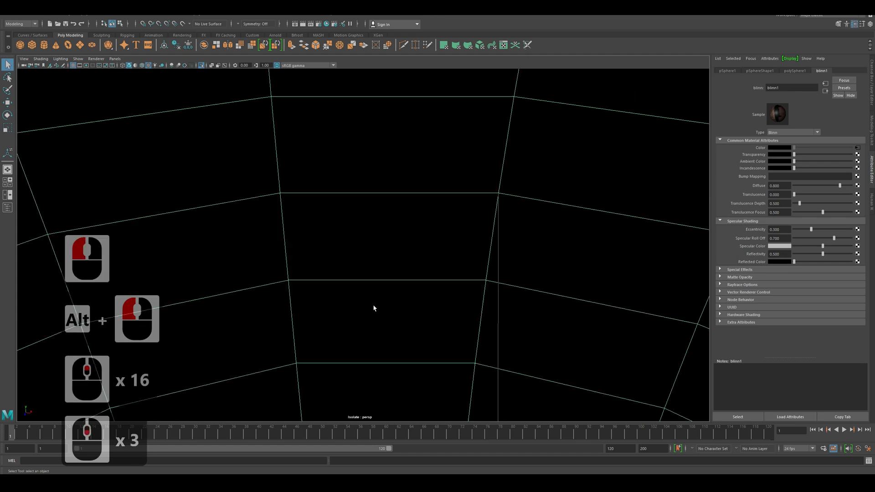
pyautogui.scroll(-11, 373, 304)
pyautogui.keyDown('alt'); pyautogui.moveTo(371, 299); pyautogui.dragTo(358, 293); pyautogui.keyUp('alt')
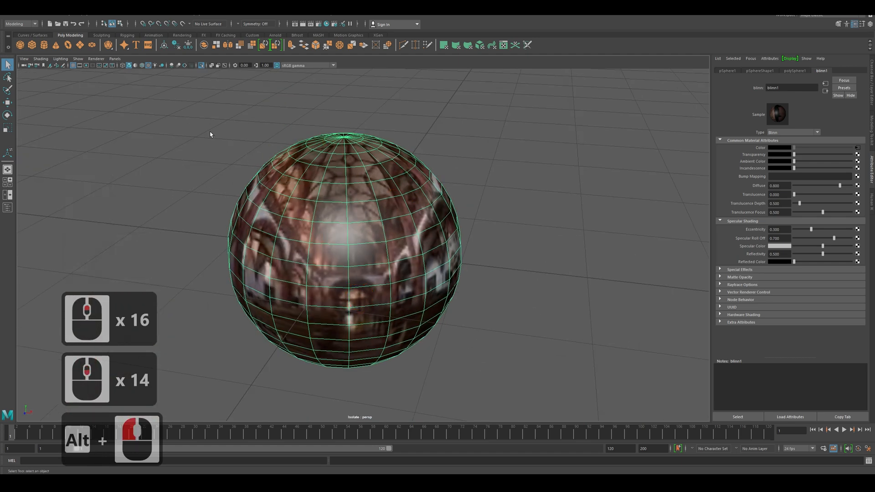
# - Select all of the sphere's faces and reverse their normals
pyautogui.moveTo(219, 131); pyautogui.dragTo(179, 118, button='right')
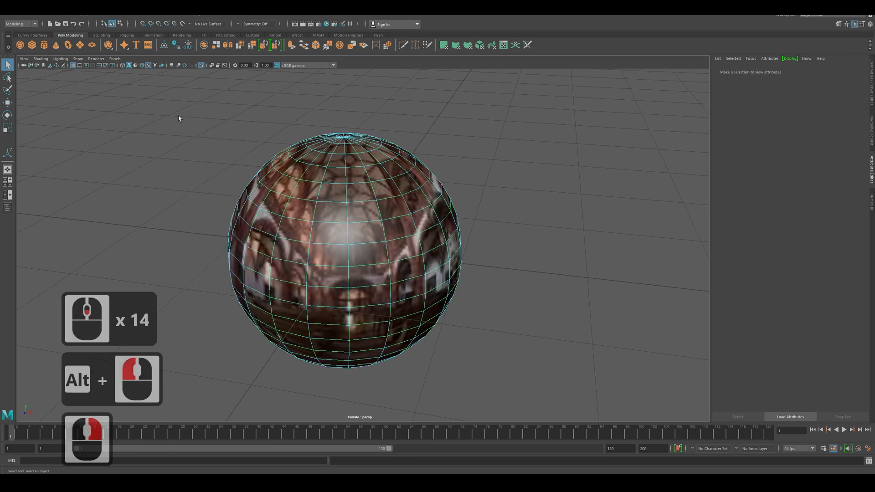
pyautogui.moveTo(178, 114); pyautogui.dragTo(329, 186)
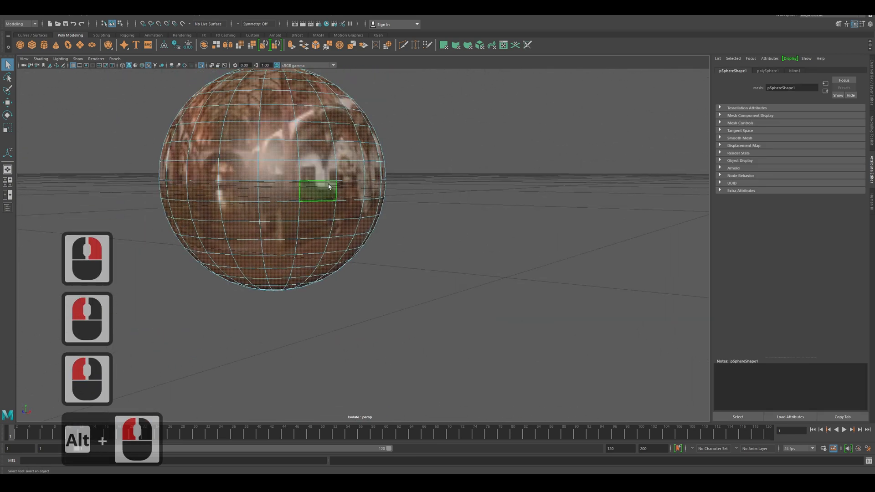
pyautogui.rightClick(323, 175)
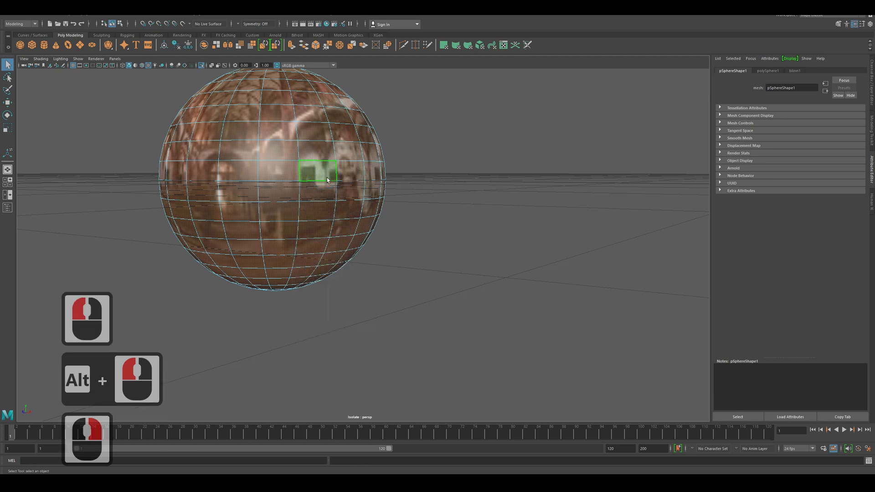
pyautogui.keyDown('shift'); pyautogui.rightClick(324, 175); pyautogui.keyUp('shift')
pyautogui.moveTo(346, 186)
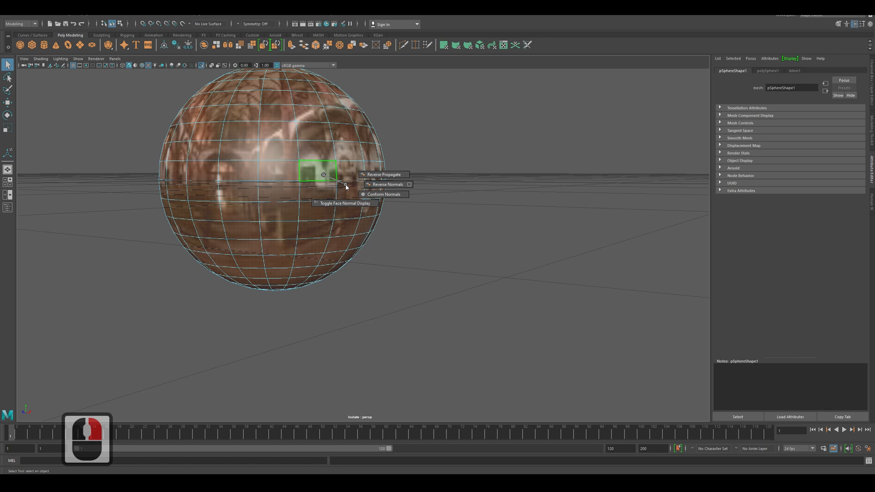
pyautogui.keyDown('shift'); pyautogui.rightClick(376, 185); pyautogui.keyUp('shift')
pyautogui.click(390, 185)
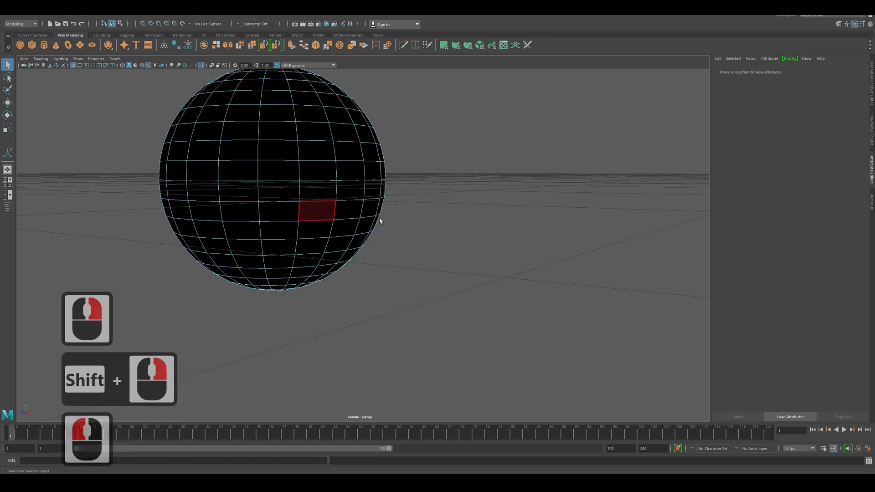
# - Return the sphere to object mode and inspect its reversed normals from outside and inside
pyautogui.rightClick(449, 207)
pyautogui.click(484, 201)
pyautogui.keyDown('alt'); pyautogui.moveTo(269, 185); pyautogui.dragTo(281, 196, button='right'); pyautogui.keyUp('alt')
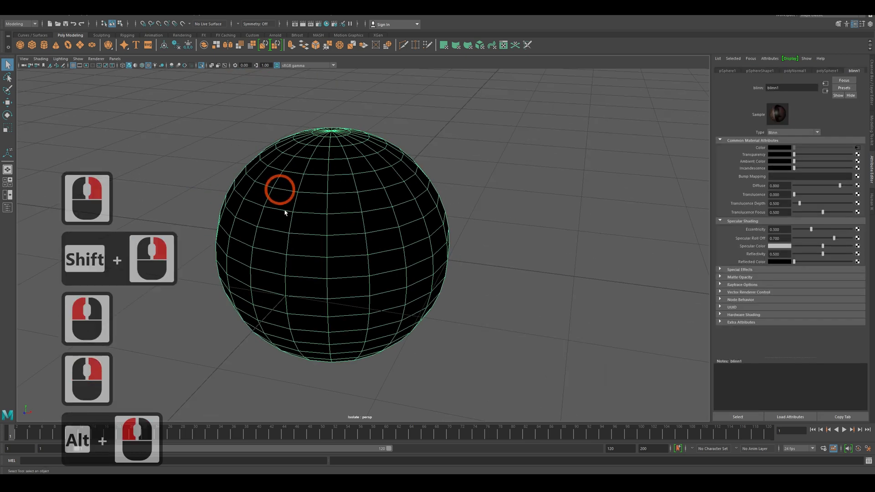
pyautogui.scroll(9, 319, 269)
pyautogui.scroll(-1, 305, 253)
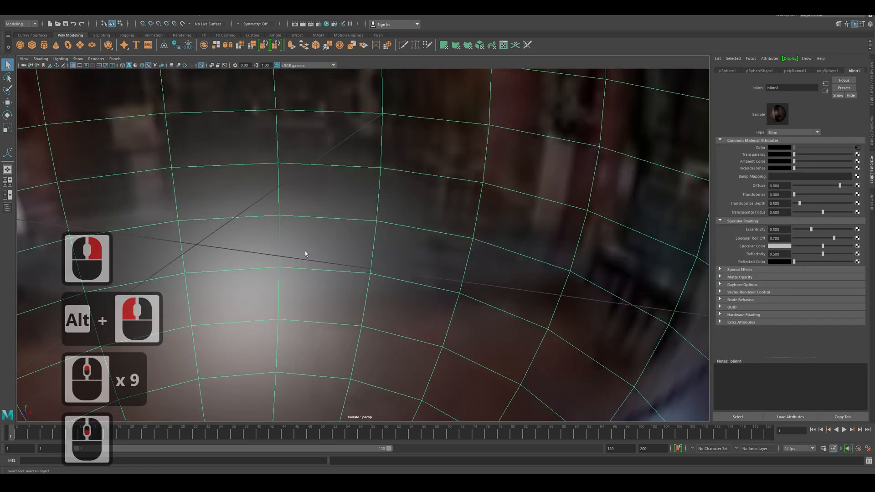
pyautogui.keyDown('alt'); pyautogui.moveTo(305, 250); pyautogui.dragTo(308, 254); pyautogui.keyUp('alt')
pyautogui.scroll(-5, 314, 253)
pyautogui.scroll(-2, 342, 250)
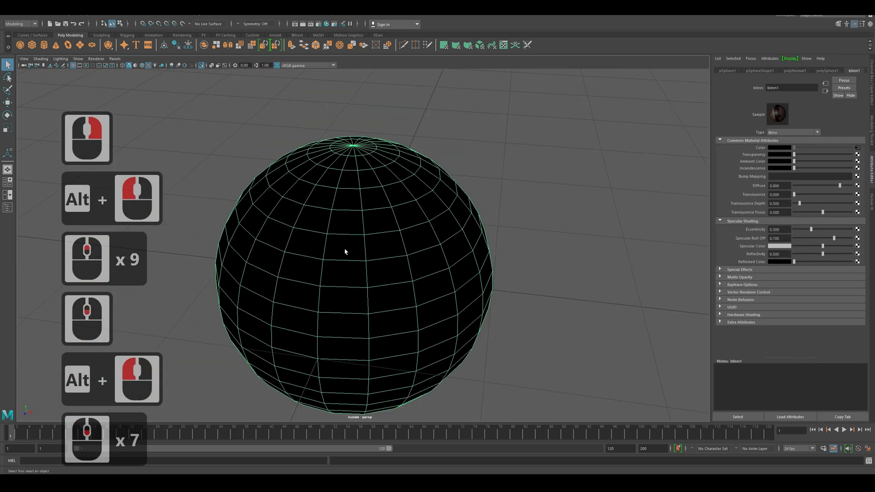
# - Enlarge the textured sphere uniformly with the Scale tool until it surrounds the view, then switch to the Move tool
pyautogui.click(345, 245)
pyautogui.scroll(-5, 345, 245)
pyautogui.moveTo(407, 255); pyautogui.dragTo(434, 245, button='right')
pyautogui.moveTo(363, 245); pyautogui.dragTo(349, 262)
pyautogui.click(345, 245)
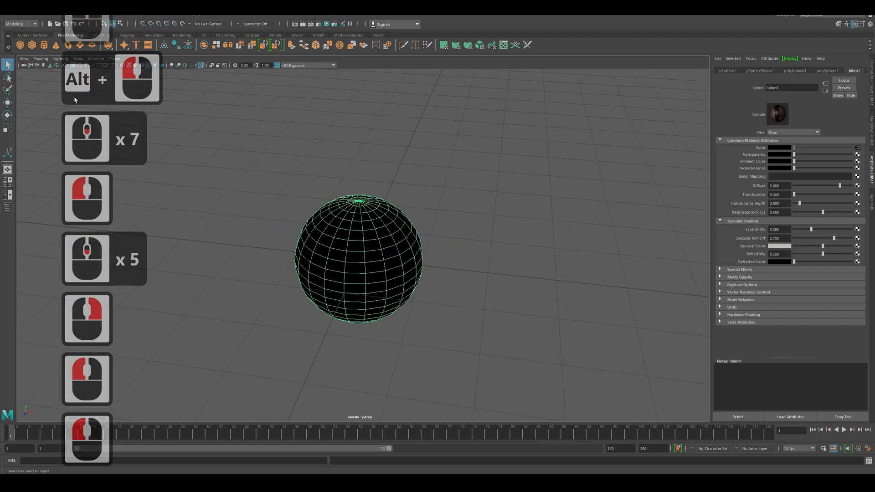
pyautogui.press('r')
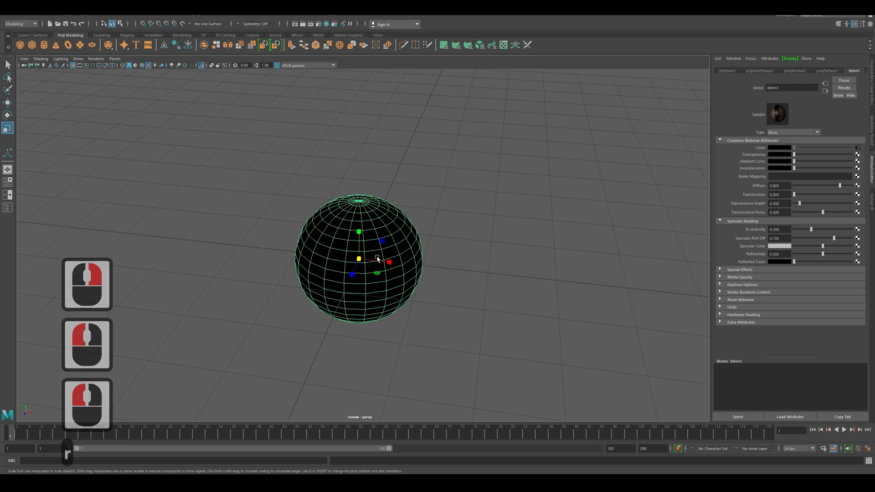
pyautogui.moveTo(366, 263); pyautogui.dragTo(660, 82)
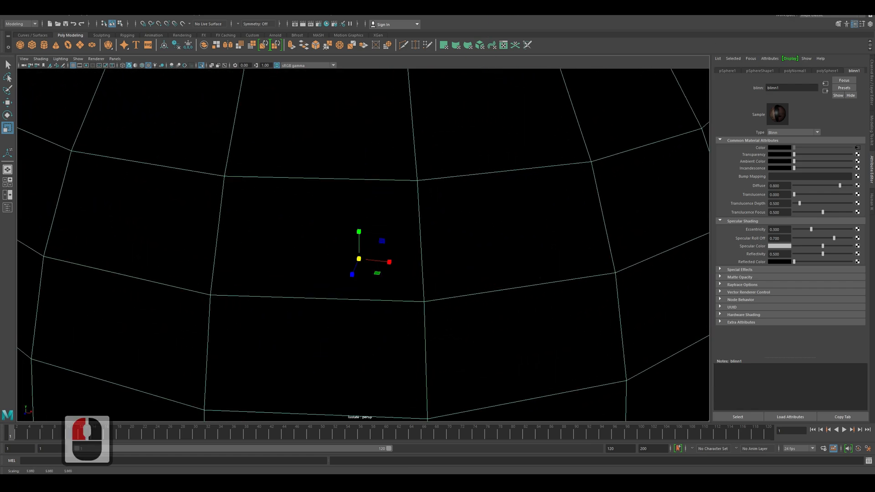
pyautogui.moveTo(366, 264); pyautogui.dragTo(763, 31)
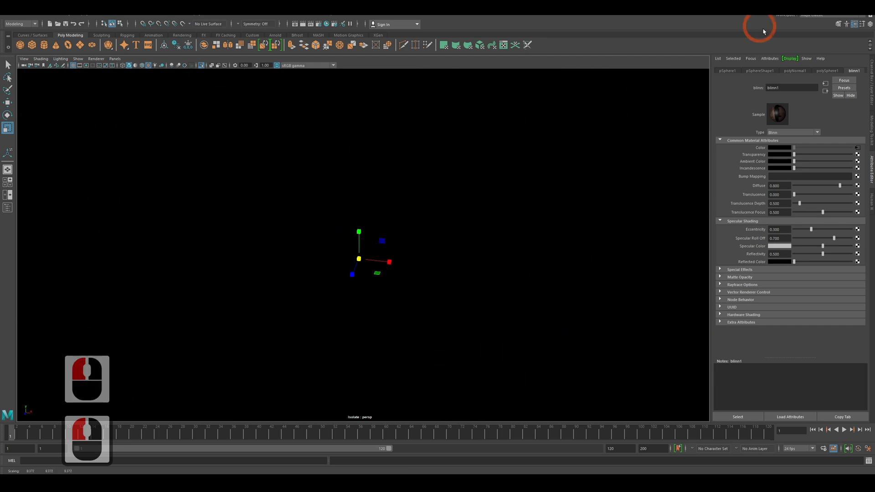
pyautogui.moveTo(368, 263); pyautogui.dragTo(610, 289)
pyautogui.click(7, 103)
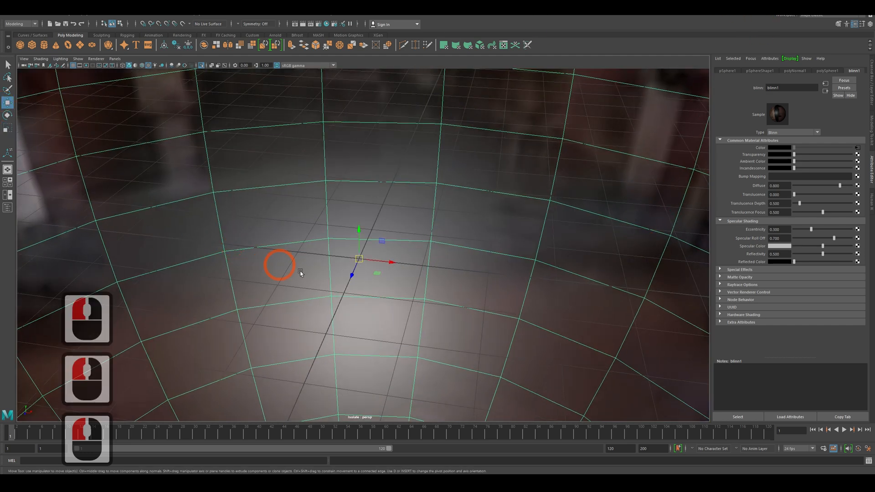
# - Examine the panorama all around from inside the enlarged sphere, including the pole area, then view the sphere from outside
pyautogui.keyDown('alt'); pyautogui.moveTo(300, 273); pyautogui.dragTo(350, 280); pyautogui.keyUp('alt')
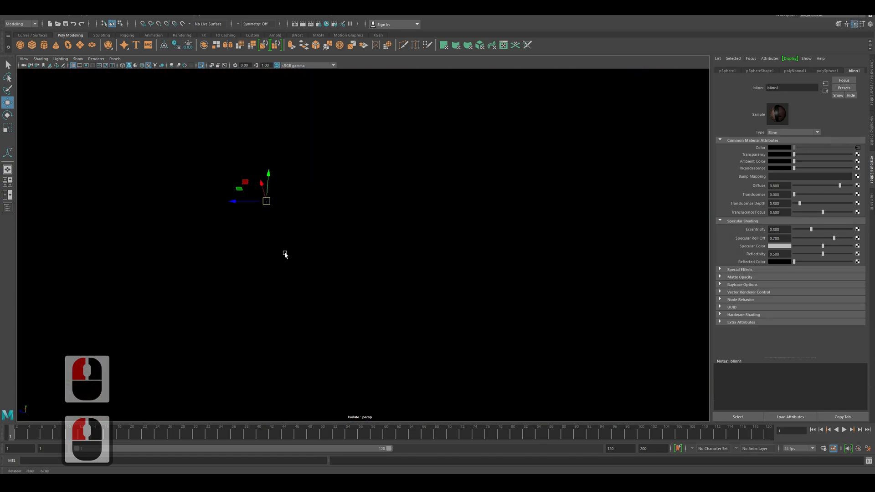
pyautogui.keyDown('alt'); pyautogui.moveTo(318, 243); pyautogui.dragTo(320, 240); pyautogui.keyUp('alt')
pyautogui.scroll(2, 299, 229)
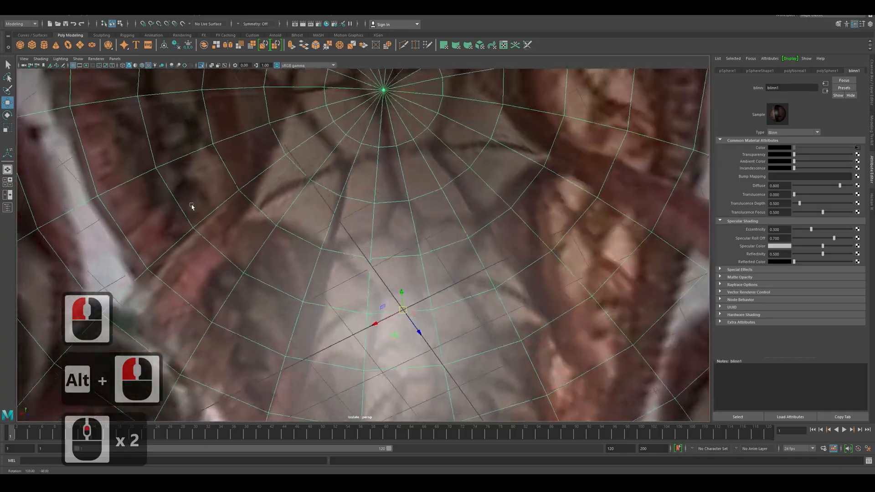
pyautogui.keyDown('alt'); pyautogui.moveTo(192, 206); pyautogui.dragTo(331, 208); pyautogui.keyUp('alt')
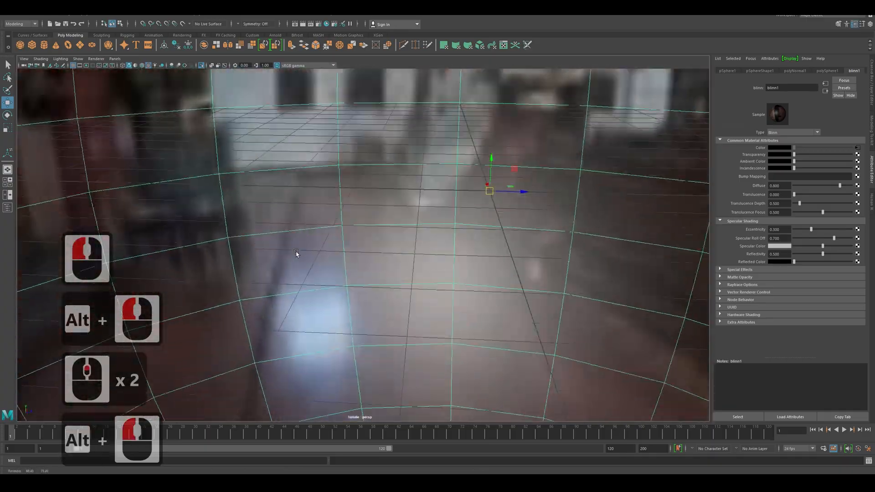
pyautogui.keyDown('alt'); pyautogui.moveTo(296, 253); pyautogui.dragTo(426, 228); pyautogui.keyUp('alt')
pyautogui.scroll(-20, 425, 228)
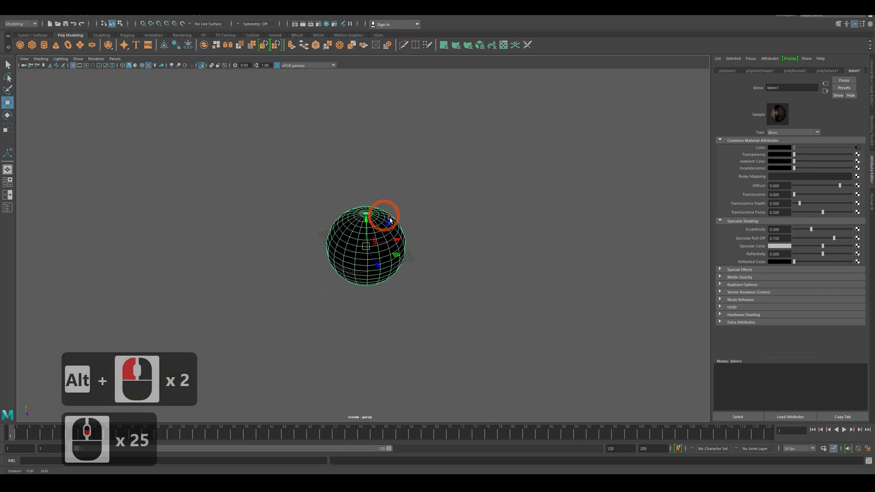
pyautogui.rightClick(361, 227)
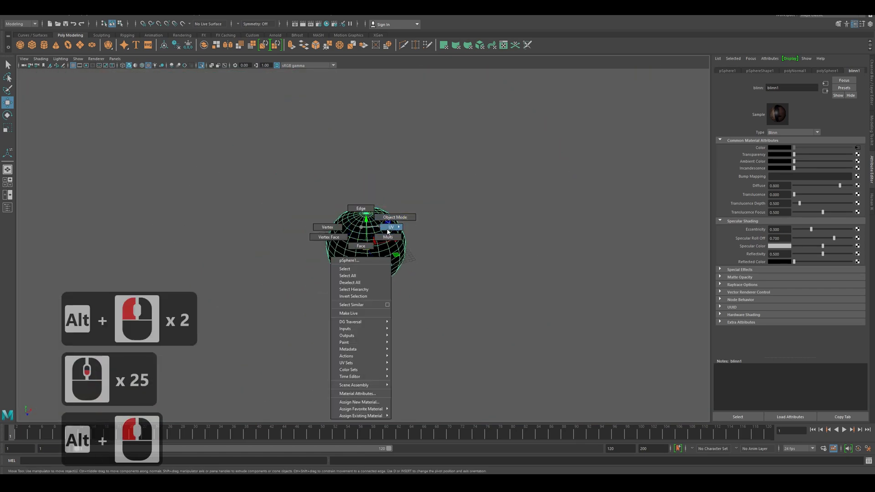
pyautogui.moveTo(388, 232)
pyautogui.click(385, 250)
pyautogui.rightClick(361, 229)
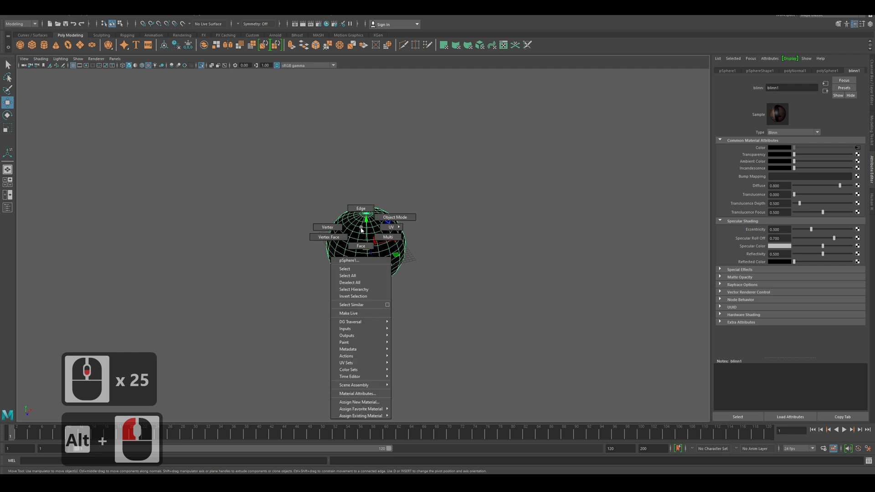
pyautogui.rightClick(363, 231)
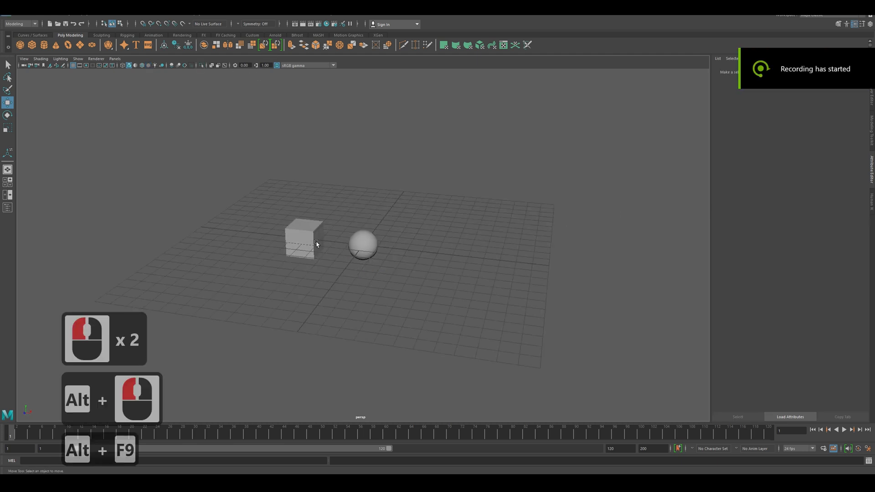
# - Select the cube beside the sphere and show its UV layout in the UV Editor
pyautogui.click(310, 247)
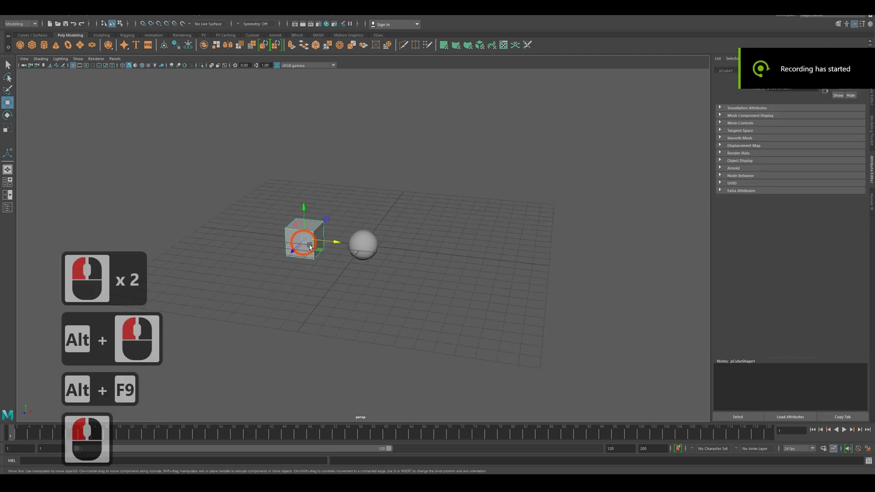
pyautogui.keyDown('alt'); pyautogui.moveTo(339, 263); pyautogui.dragTo(318, 259); pyautogui.keyUp('alt')
pyautogui.keyDown('alt'); pyautogui.moveTo(318, 259); pyautogui.dragTo(411, 287, button='middle'); pyautogui.keyUp('alt')
pyautogui.scroll(4, 419, 291)
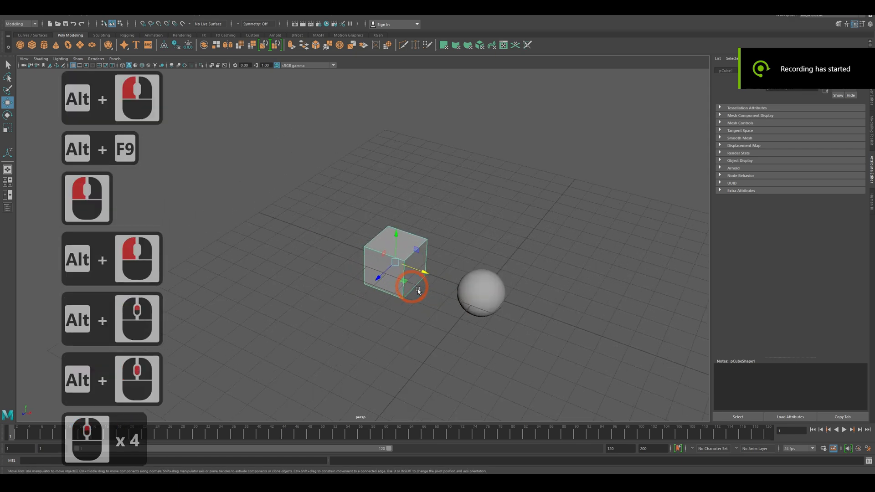
pyautogui.moveTo(418, 291)
pyautogui.keyDown('alt'); pyautogui.mouseDown()
pyautogui.moveTo(424, 258)
pyautogui.moveTo(420, 288)
pyautogui.mouseUp(); pyautogui.keyUp('alt')
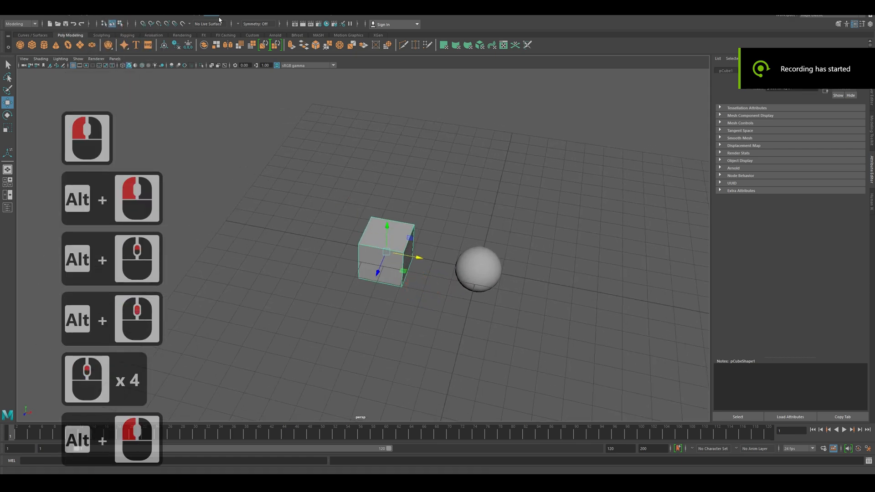
pyautogui.click(263, 17)
pyautogui.click(279, 26)
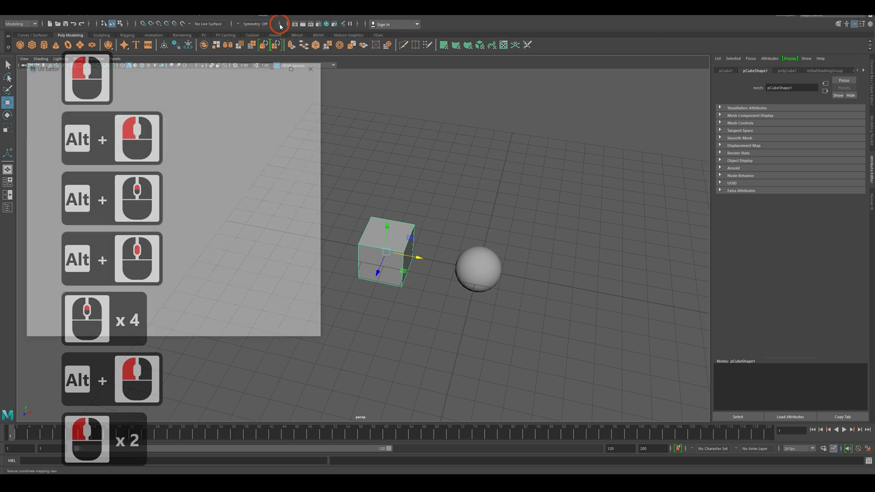
pyautogui.moveTo(255, 61); pyautogui.dragTo(328, 68)
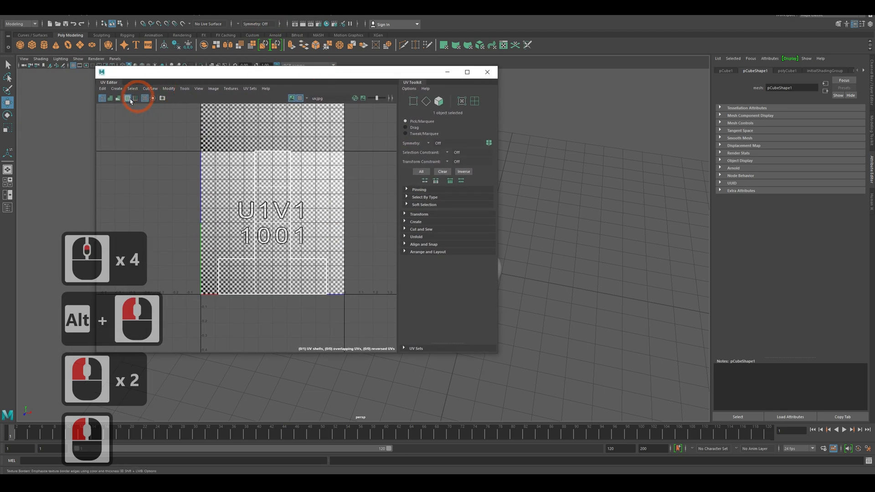
pyautogui.click(116, 89)
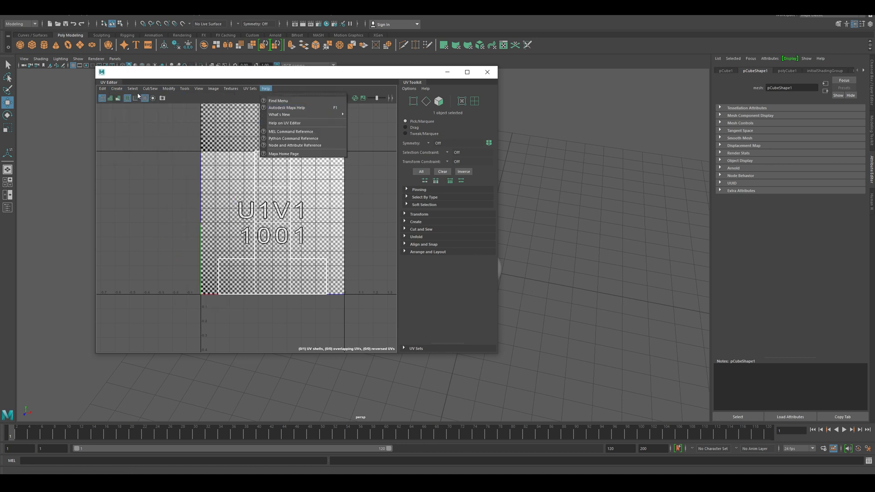
pyautogui.click(542, 89)
pyautogui.click(421, 148)
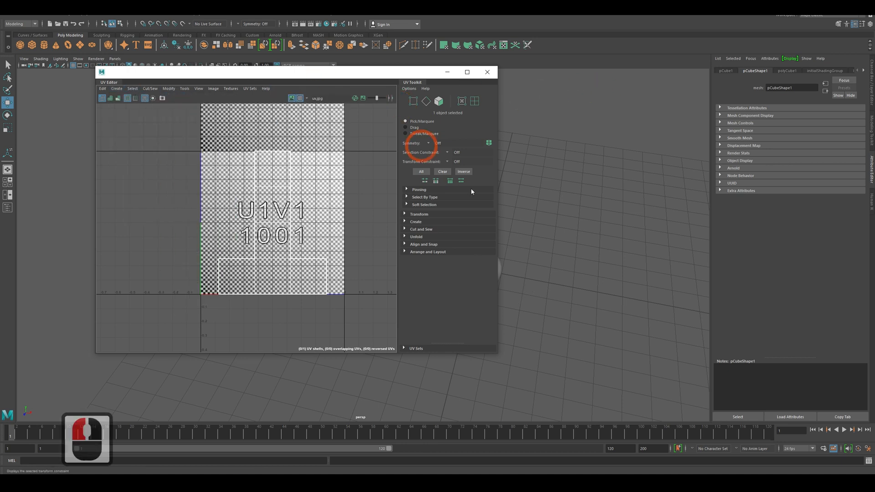
# - Load the plain sphere's UV layout in the UV Editor and turn off the checker map
pyautogui.click(524, 214)
pyautogui.moveTo(408, 72); pyautogui.dragTo(291, 68)
pyautogui.click(476, 263)
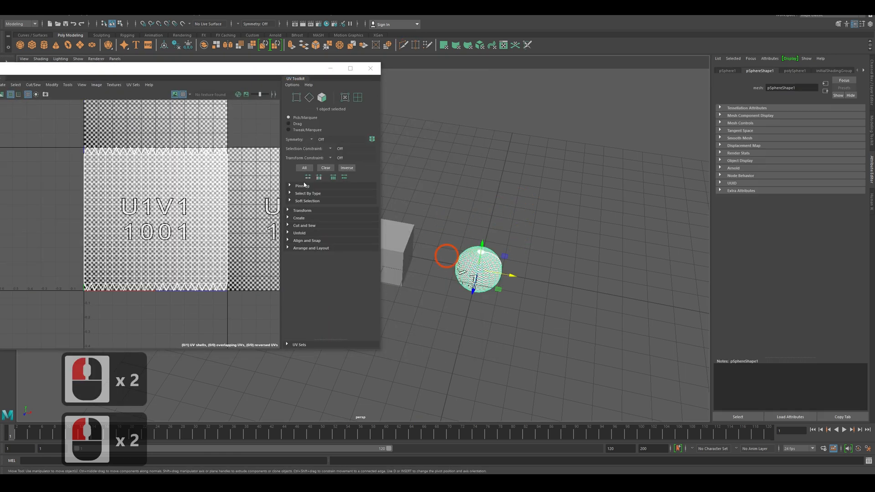
pyautogui.moveTo(201, 69); pyautogui.dragTo(368, 91)
pyautogui.click(348, 117)
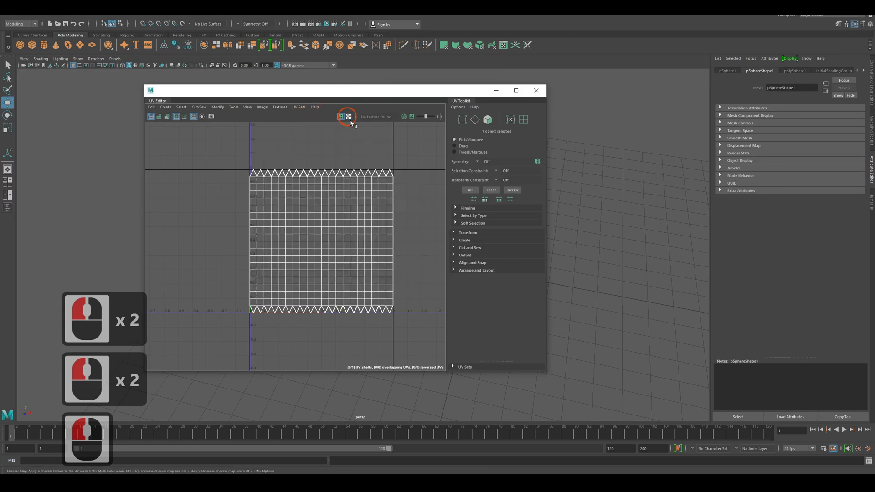
# - Select the sphere's entire UV layout and apply an Automatic UV projection to all of its faces
pyautogui.click(254, 91)
pyautogui.moveTo(234, 154); pyautogui.dragTo(407, 367)
pyautogui.click(165, 107)
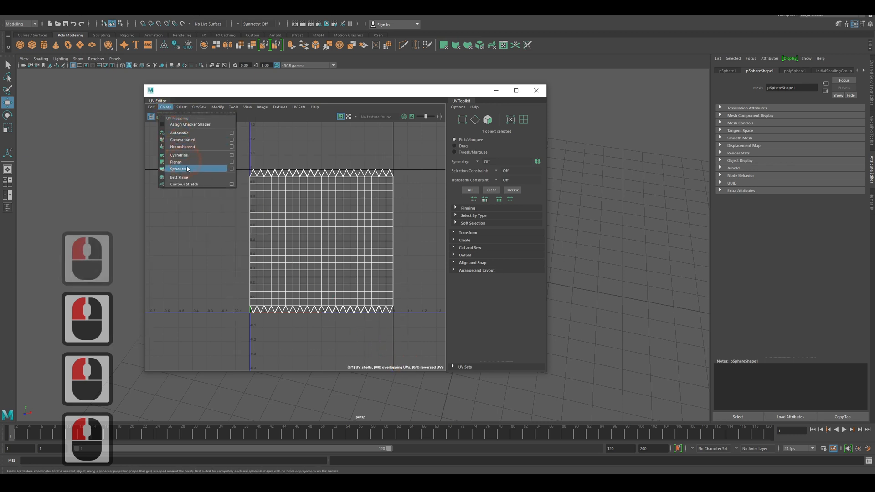
pyautogui.click(186, 133)
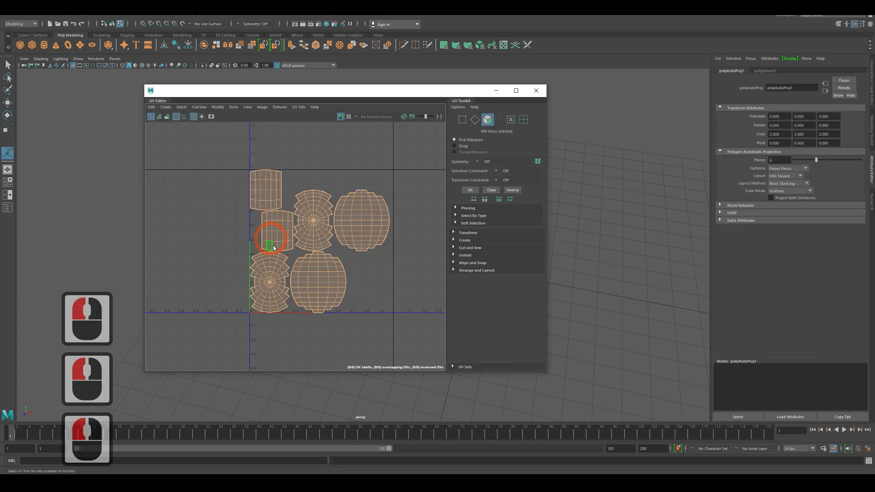
pyautogui.click(275, 186)
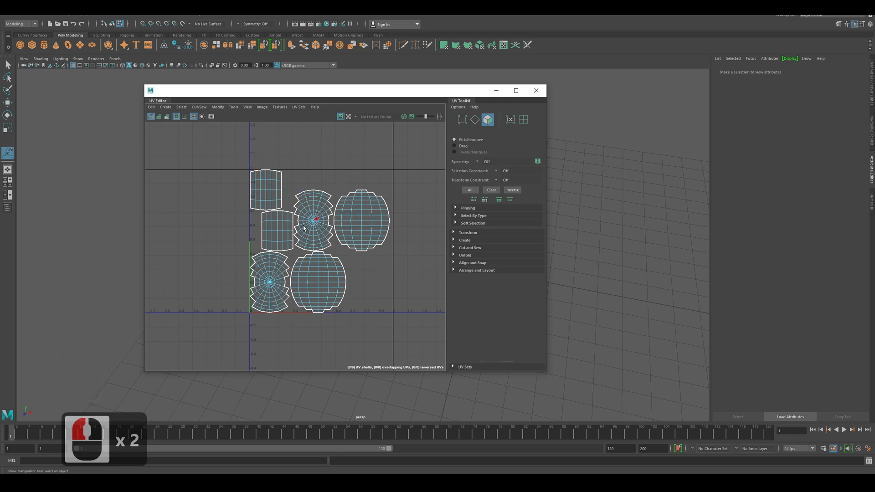
# - Bring up the cube's UV layout in the UV Editor in place of the sphere's
pyautogui.moveTo(367, 89)
pyautogui.mouseDown()
pyautogui.moveTo(139, 69)
pyautogui.moveTo(342, 101)
pyautogui.moveTo(355, 93)
pyautogui.mouseUp()
pyautogui.click(387, 206)
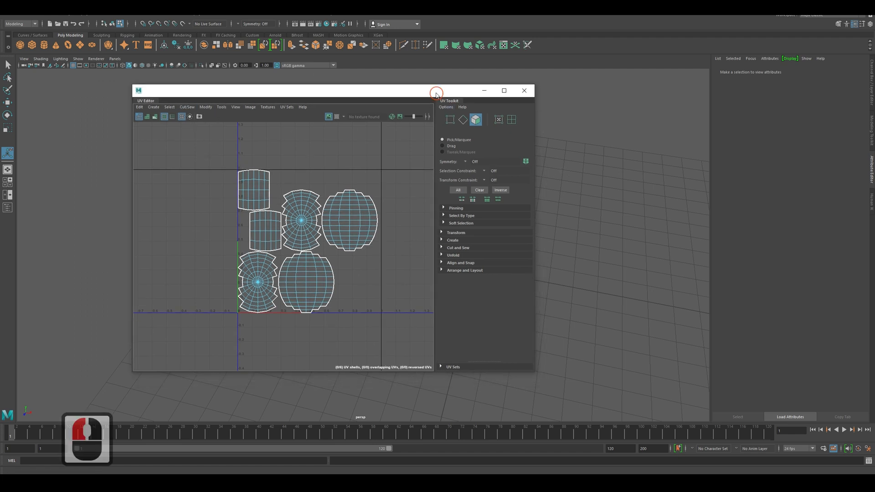
pyautogui.moveTo(436, 94); pyautogui.dragTo(299, 86)
pyautogui.click(392, 249)
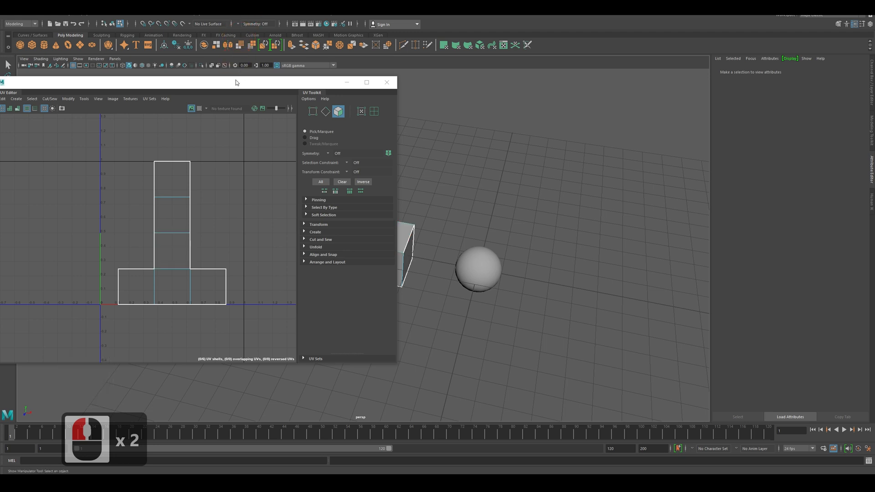
pyautogui.moveTo(236, 82); pyautogui.dragTo(323, 79)
pyautogui.click(109, 203)
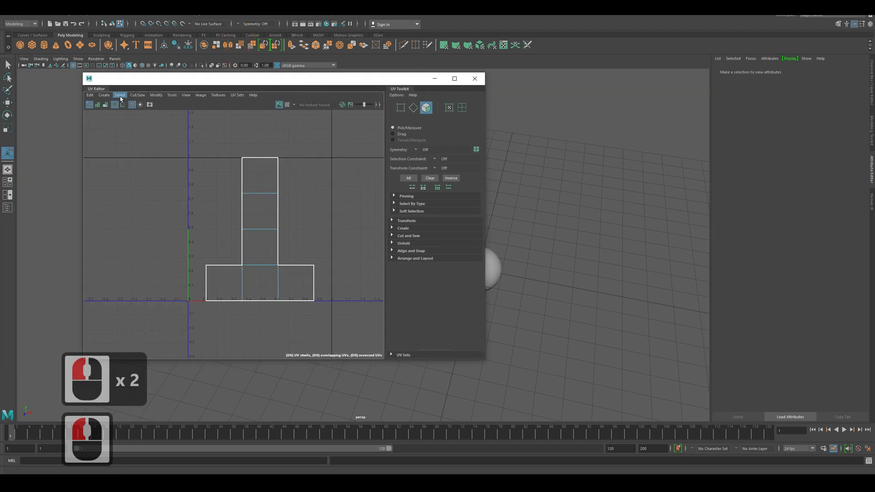
pyautogui.click(156, 95)
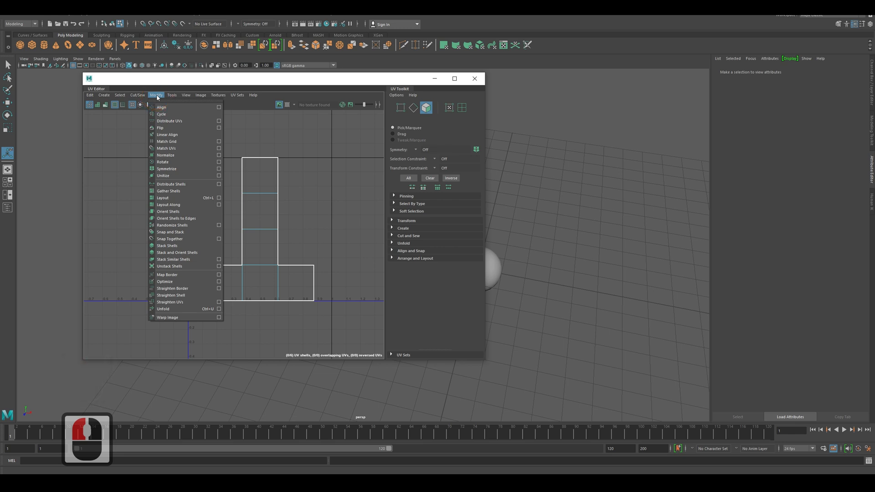
pyautogui.moveTo(143, 97)
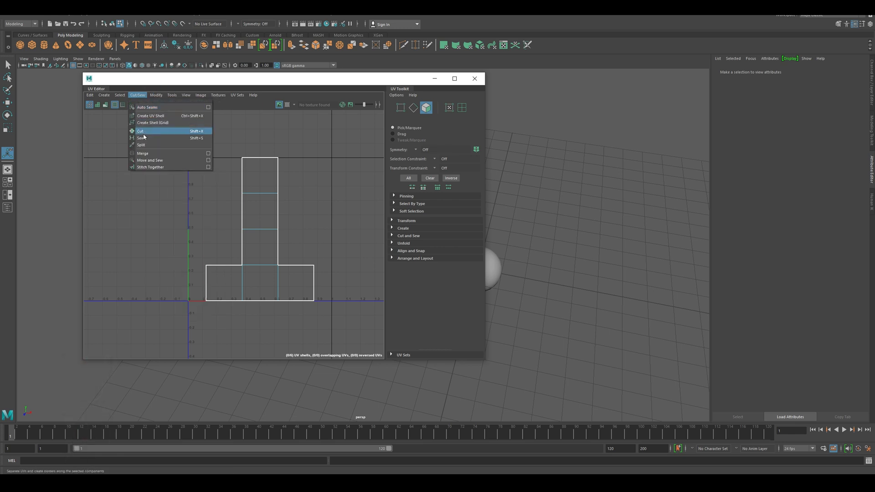
pyautogui.click(308, 241)
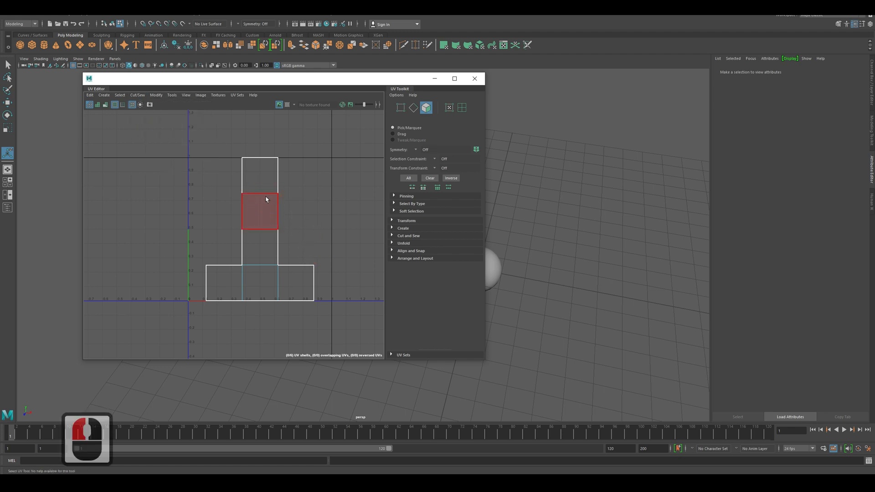
# - Select the topmost face of the cube's UV layout and nudge it slightly with the Move tool
pyautogui.click(263, 183)
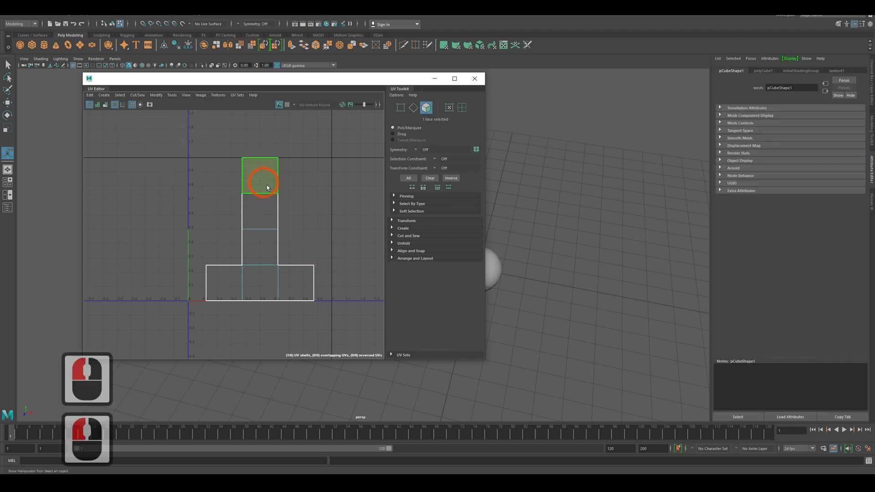
pyautogui.click(250, 176)
pyautogui.click(8, 103)
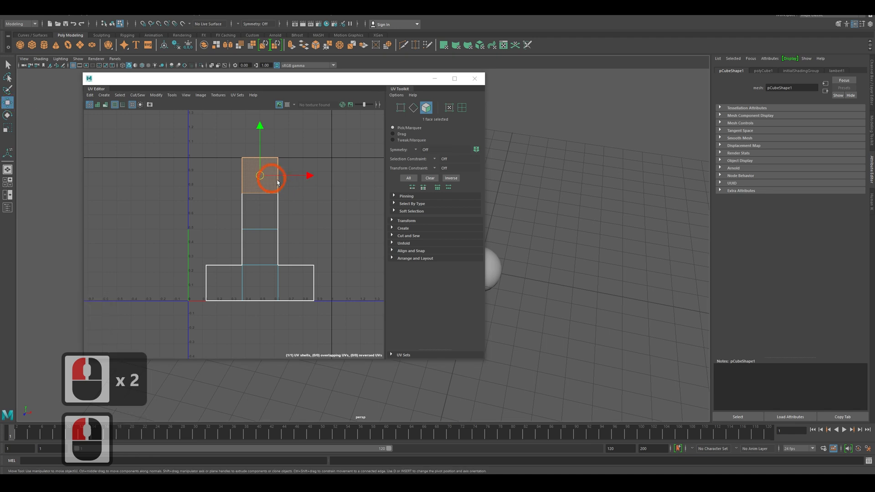
pyautogui.moveTo(263, 170)
pyautogui.mouseDown()
pyautogui.moveTo(254, 177)
pyautogui.moveTo(265, 173)
pyautogui.moveTo(262, 155)
pyautogui.moveTo(263, 176)
pyautogui.mouseUp()
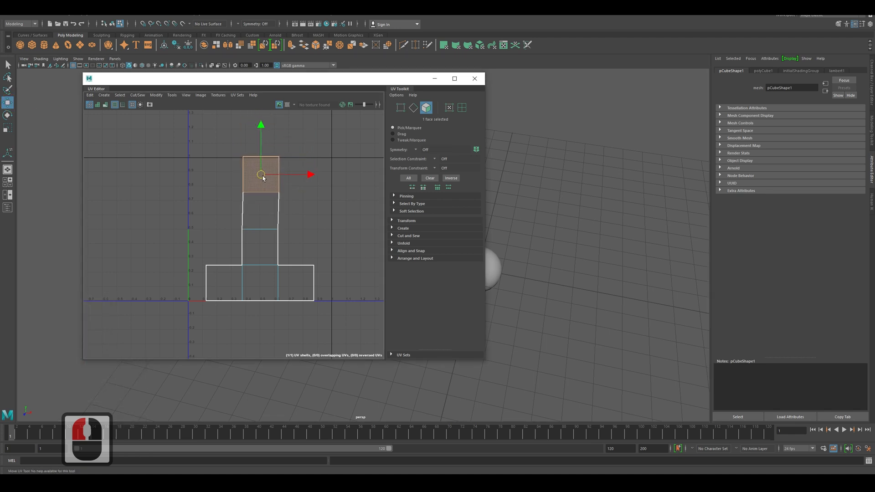
# - Cut the UV edge between the topmost face and the face beneath it in the cube's layout
pyautogui.moveTo(158, 159)
pyautogui.mouseDown(button='right')
pyautogui.moveTo(132, 156)
pyautogui.moveTo(160, 143)
pyautogui.mouseUp(button='right')
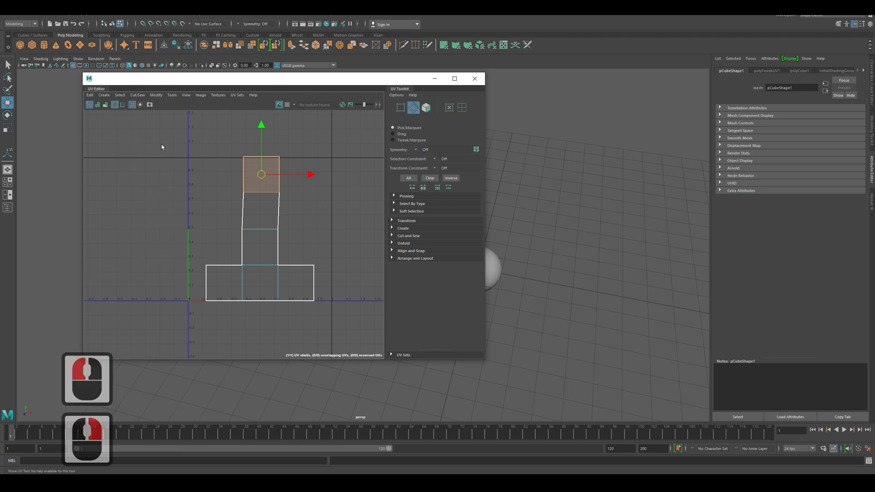
pyautogui.click(257, 193)
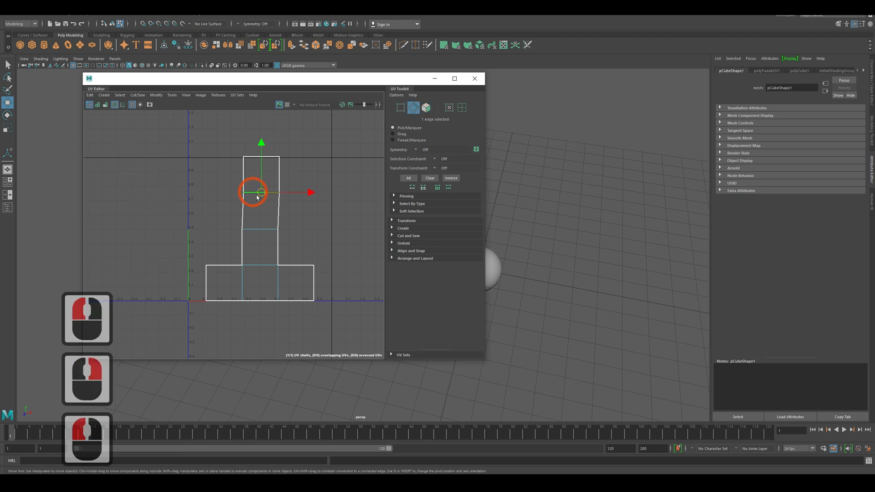
pyautogui.click(134, 96)
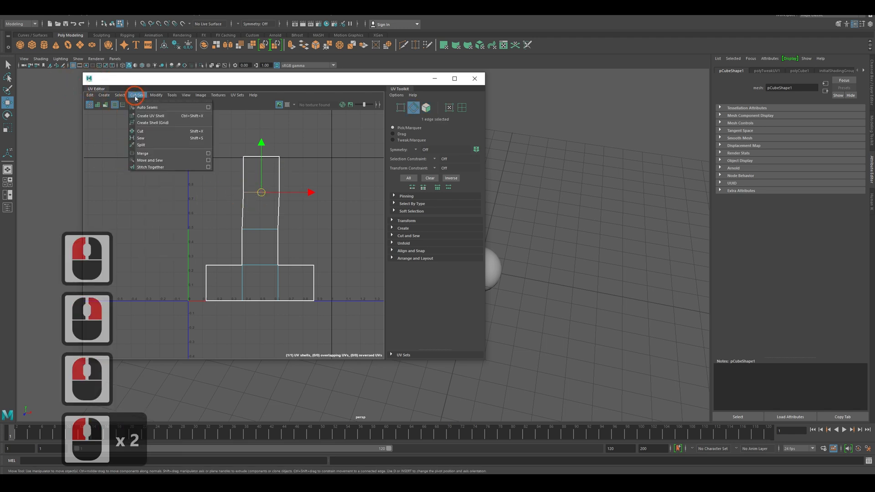
pyautogui.click(157, 134)
# - Move the detached topmost face to the left, clear of the rest of the cube's layout
pyautogui.moveTo(172, 155); pyautogui.dragTo(192, 162, button='right')
pyautogui.click(259, 176)
pyautogui.moveTo(267, 179); pyautogui.dragTo(218, 187)
# - Cut the UV edge beneath the face now at the top of the cube's vertical strip
pyautogui.click(261, 214)
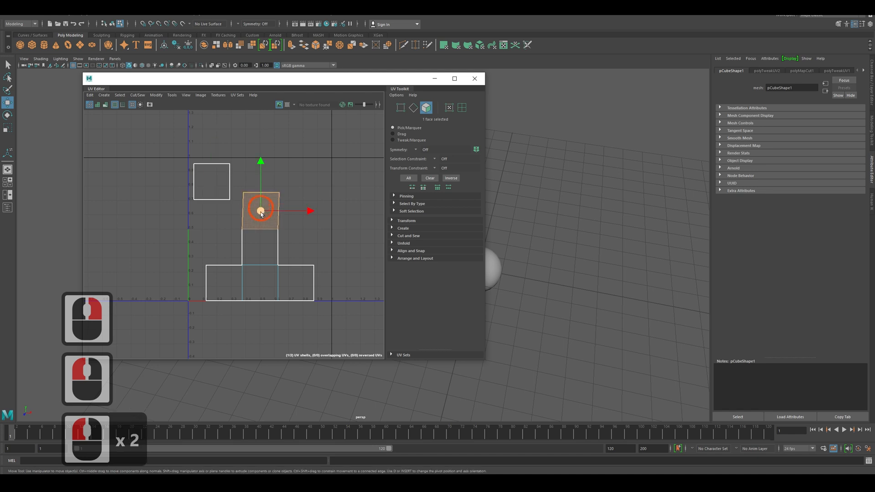
pyautogui.moveTo(229, 216); pyautogui.dragTo(229, 198, button='right')
pyautogui.click(269, 230)
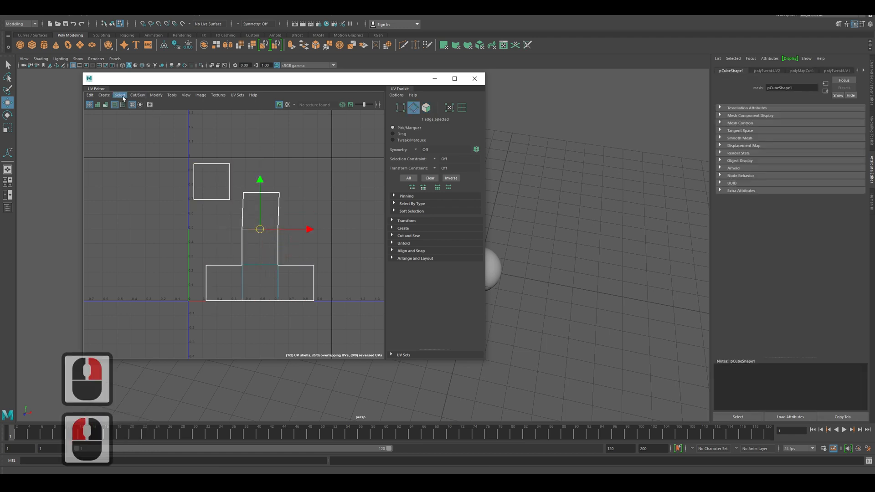
pyautogui.moveTo(246, 203); pyautogui.dragTo(274, 280, button='right')
# - Select the newly detached face and move it up and right, away from the remaining cube layout
pyautogui.click(278, 215)
pyautogui.moveTo(273, 213); pyautogui.dragTo(273, 231, button='right')
pyautogui.click(268, 220)
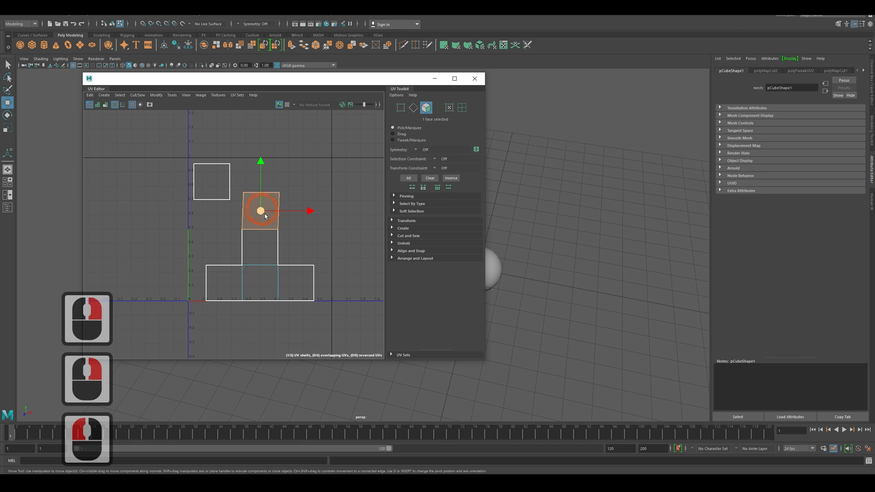
pyautogui.moveTo(267, 216); pyautogui.dragTo(297, 194)
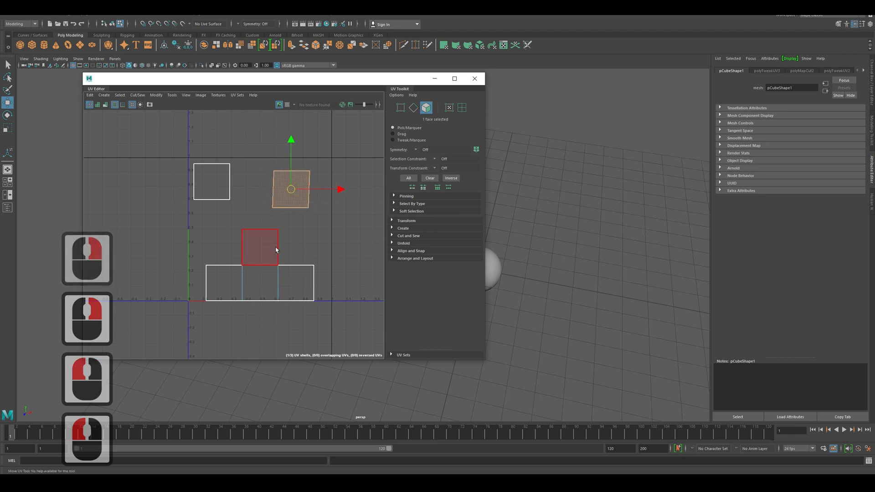
# - Select corner vertices of the left detached face to identify which corners they share in the remaining cube layout
pyautogui.click(212, 182)
pyautogui.click(176, 231)
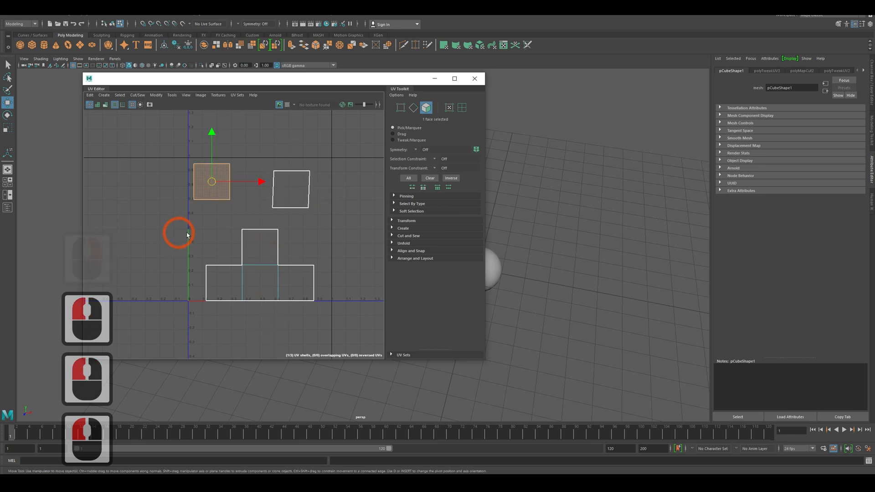
pyautogui.moveTo(227, 226); pyautogui.dragTo(193, 227, button='right')
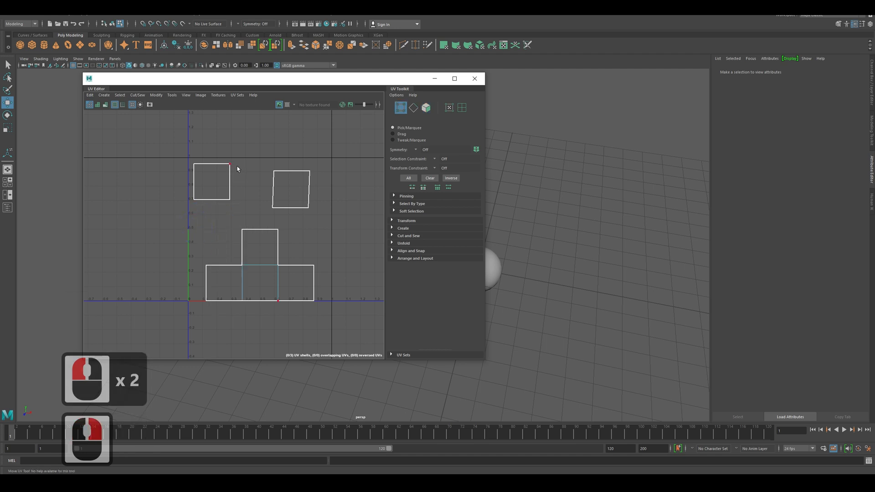
pyautogui.click(230, 181)
pyautogui.click(233, 171)
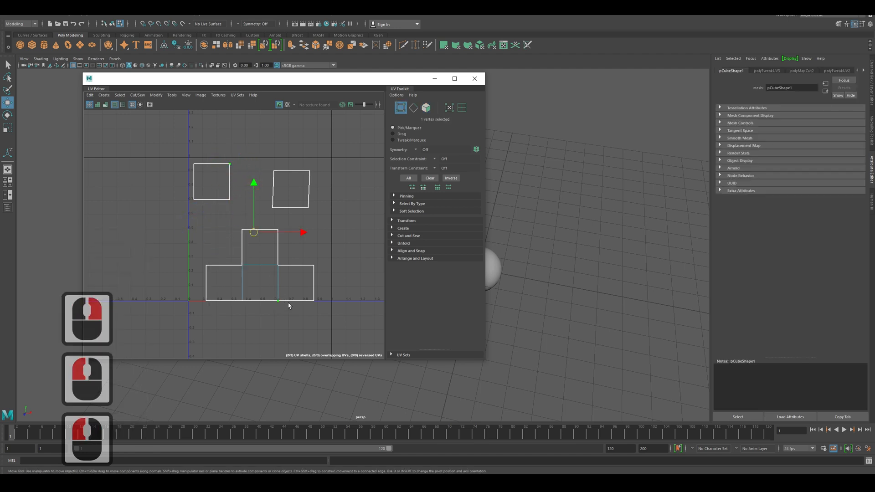
pyautogui.click(231, 202)
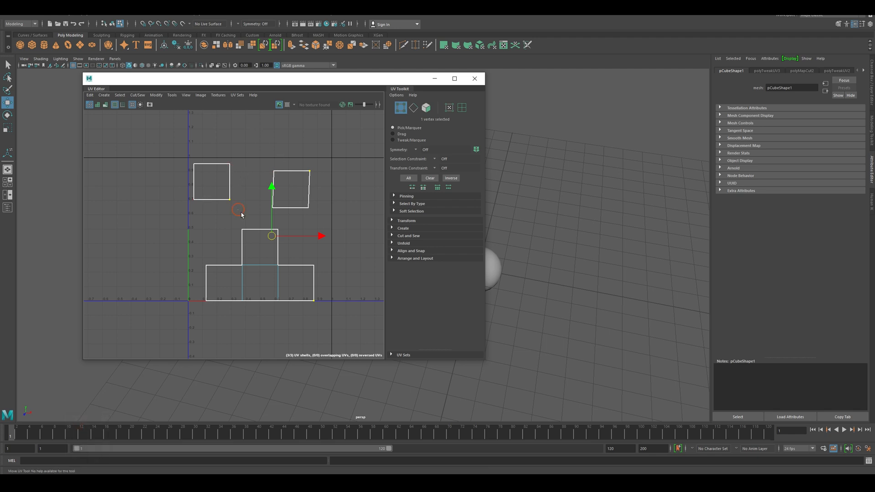
pyautogui.moveTo(241, 211); pyautogui.dragTo(231, 157)
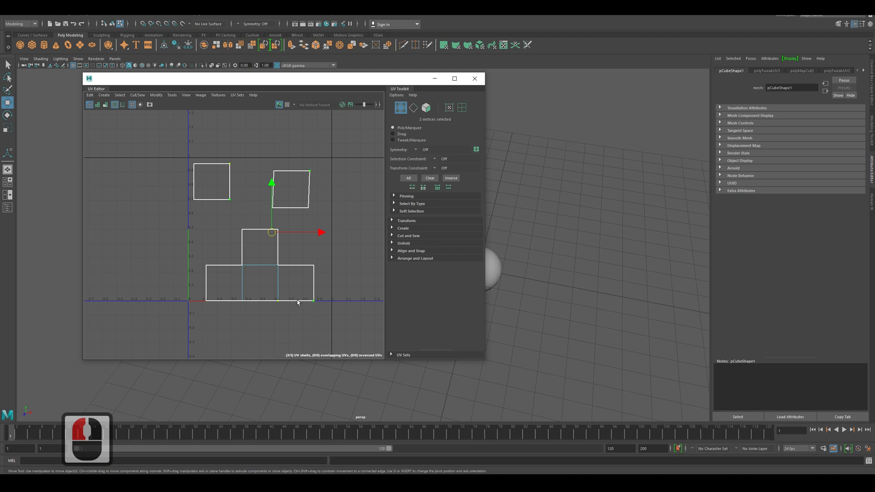
# - Move the left detached face to just below the right arm of the cube's main UV shell
pyautogui.moveTo(150, 147); pyautogui.dragTo(152, 164, button='right')
pyautogui.click(207, 181)
pyautogui.moveTo(211, 183); pyautogui.dragTo(299, 331)
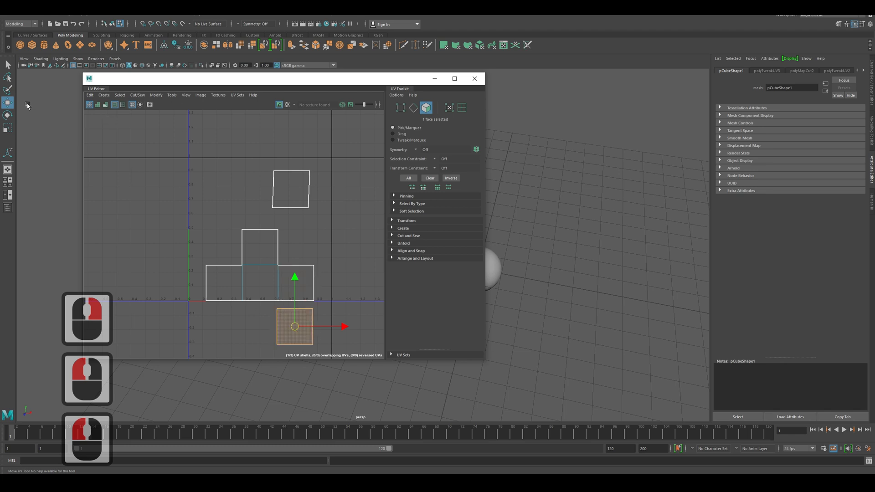
# - Rotate the detached face with step snapping and align it against the lower edge of the layout's right arm
pyautogui.press('e')
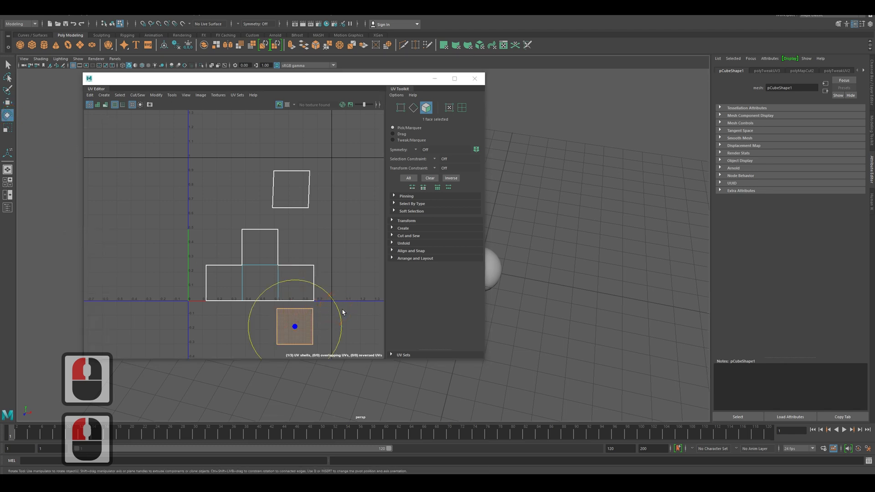
pyautogui.press('j')
pyautogui.moveTo(340, 310); pyautogui.dragTo(277, 271)
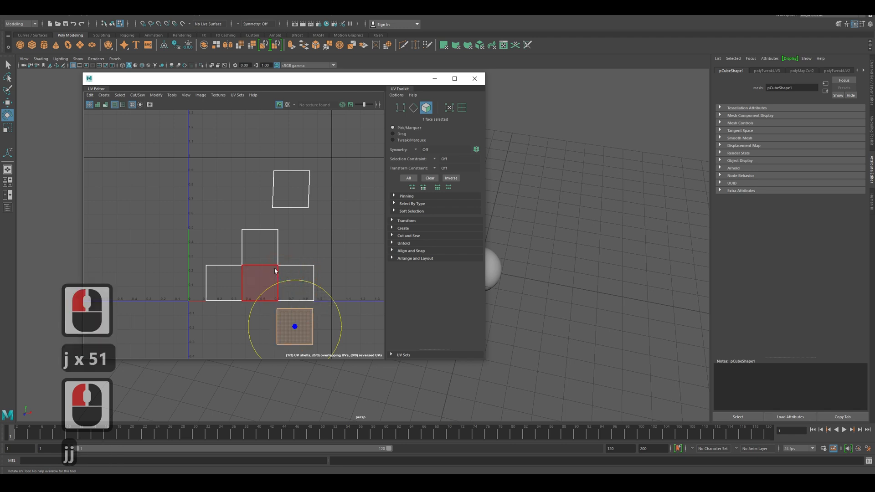
pyautogui.click(7, 102)
pyautogui.moveTo(300, 329); pyautogui.dragTo(301, 325)
# - Select the shared edge between the detached face and the right arm and sew it
pyautogui.moveTo(343, 243); pyautogui.dragTo(342, 225, button='right')
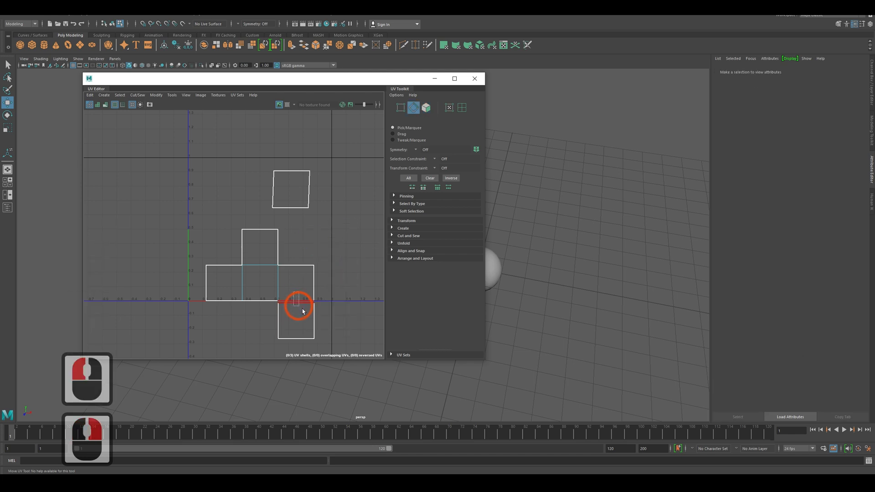
pyautogui.moveTo(302, 308); pyautogui.dragTo(302, 309)
pyautogui.moveTo(300, 302); pyautogui.dragTo(329, 386, button='right')
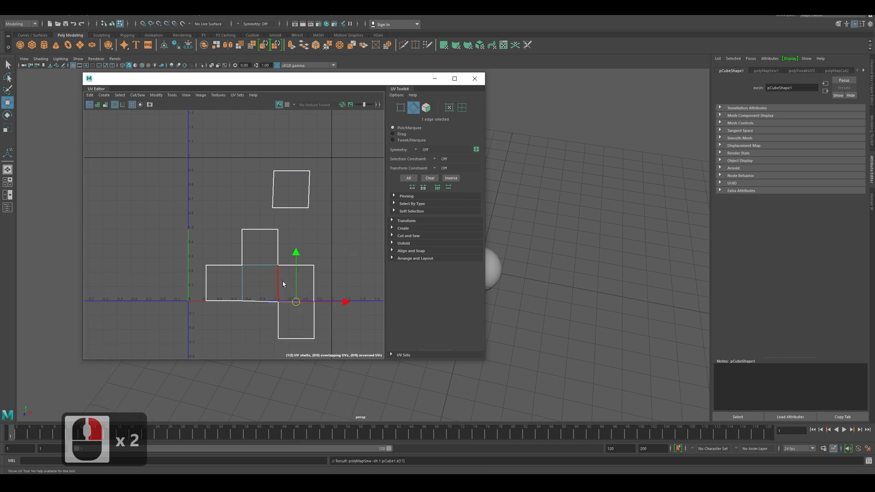
# - Move the cube's sewn UV shell upward as one piece, and shift the separate square shell up and right
pyautogui.moveTo(269, 278); pyautogui.dragTo(237, 270, button='right')
pyautogui.click(266, 282)
pyautogui.moveTo(265, 284); pyautogui.dragTo(253, 239)
pyautogui.click(300, 197)
pyautogui.moveTo(299, 198); pyautogui.dragTo(316, 189)
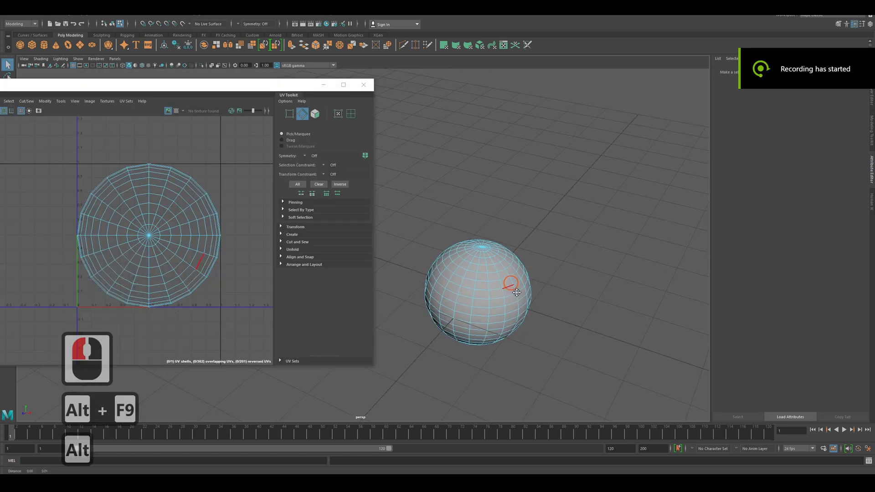
# - Select the horizontal edge loop around the sphere's upper cap and cut its UVs along that loop
pyautogui.keyDown('alt'); pyautogui.moveTo(516, 292); pyautogui.dragTo(513, 205); pyautogui.keyUp('alt')
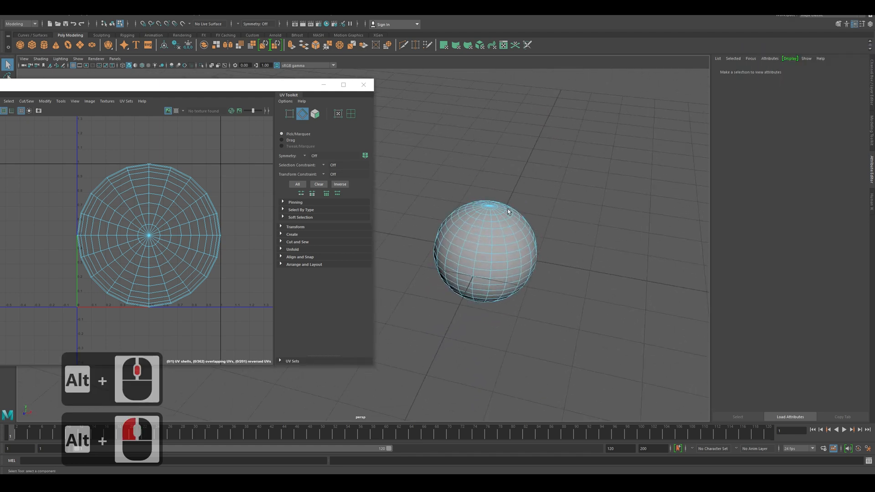
pyautogui.keyDown('alt'); pyautogui.moveTo(539, 254); pyautogui.dragTo(538, 265); pyautogui.keyUp('alt')
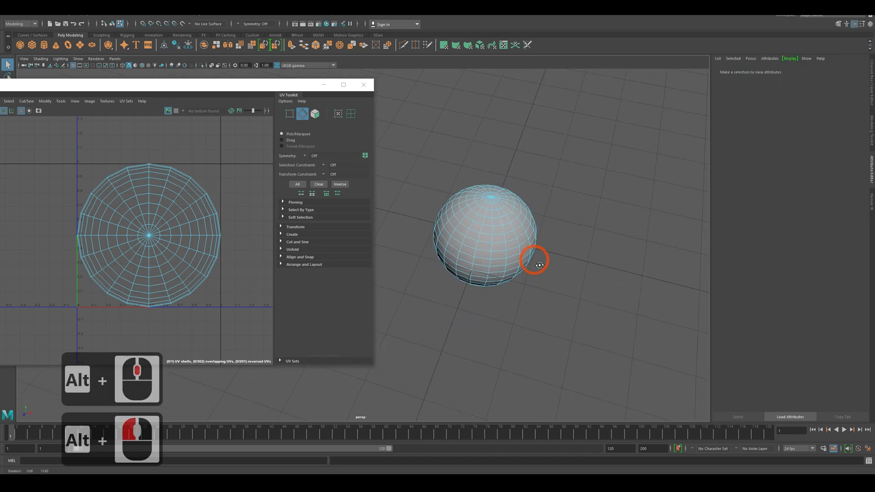
pyautogui.doubleClick(486, 225)
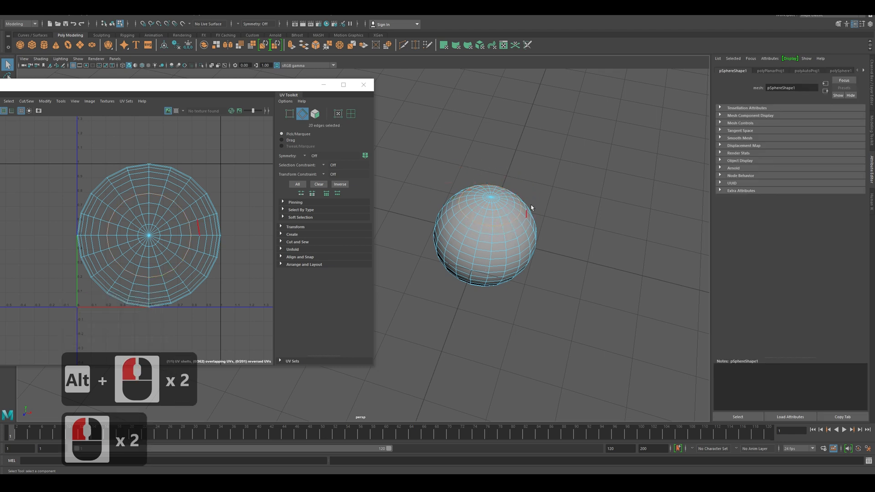
pyautogui.keyDown('shift'); pyautogui.rightClick(186, 258); pyautogui.keyUp('shift')
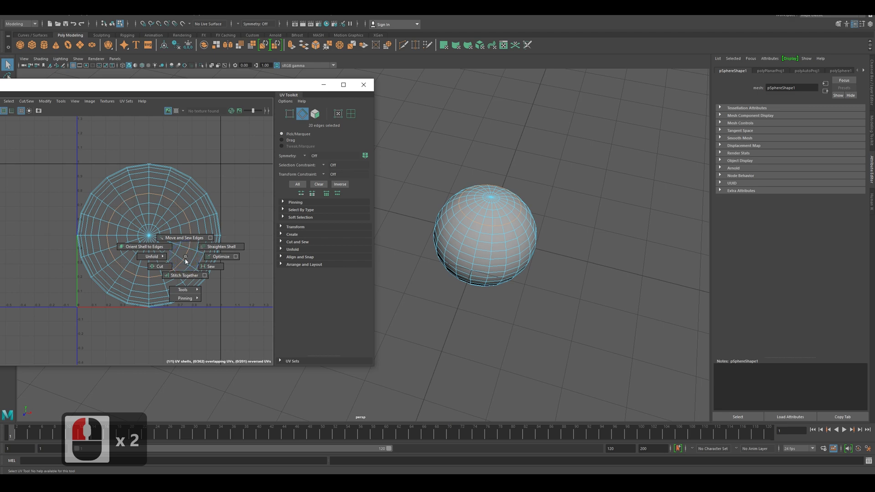
pyautogui.keyDown('shift'); pyautogui.moveTo(186, 260); pyautogui.dragTo(167, 272, button='right'); pyautogui.keyUp('shift')
# - Check the cut by selecting a sphere UV shell and individual faces around the cap
pyautogui.moveTo(186, 232); pyautogui.dragTo(157, 223, button='right')
pyautogui.click(155, 227)
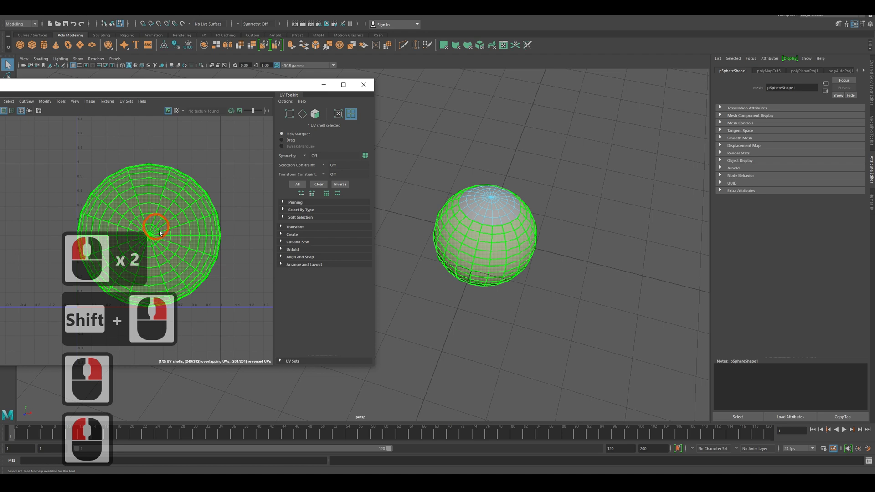
pyautogui.rightClick(183, 238)
pyautogui.moveTo(183, 253); pyautogui.dragTo(183, 255, button='right')
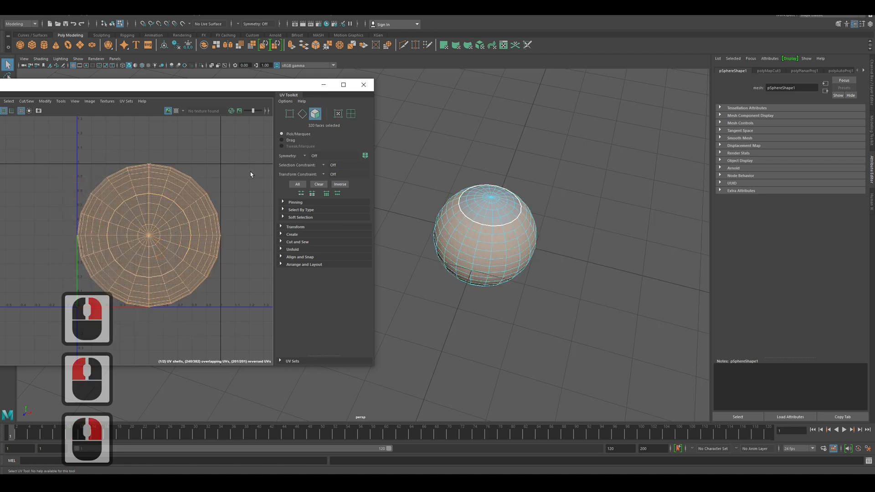
pyautogui.click(250, 173)
pyautogui.click(190, 217)
pyautogui.click(482, 206)
pyautogui.click(164, 224)
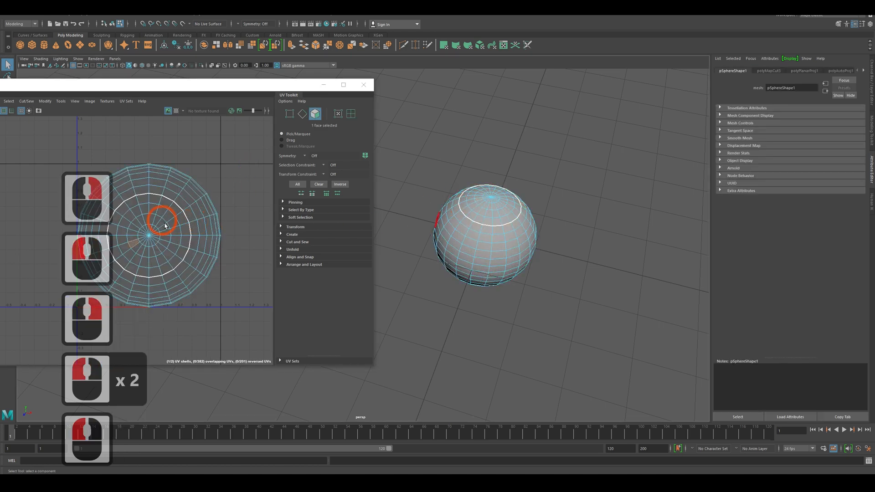
pyautogui.click(158, 210)
# - Select the sphere body's larger UV shell and move it up and left, off the cap's shell
pyautogui.moveTo(157, 212); pyautogui.dragTo(152, 230, button='right')
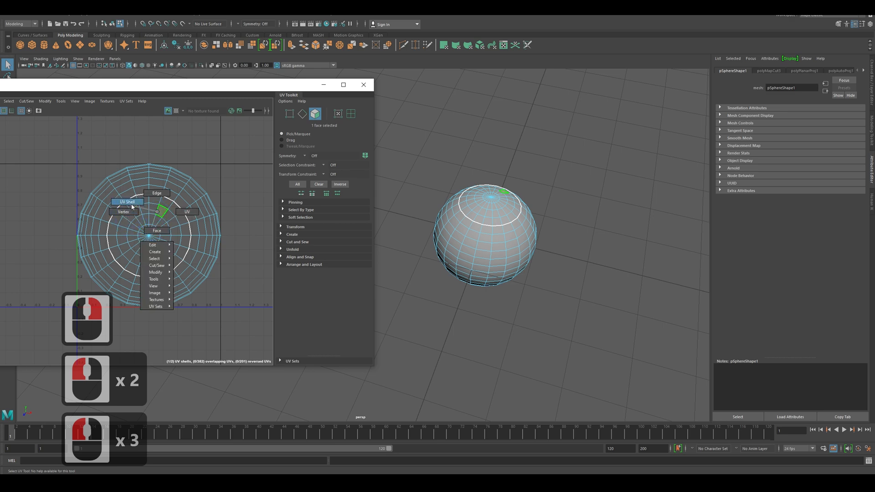
pyautogui.doubleClick(142, 224)
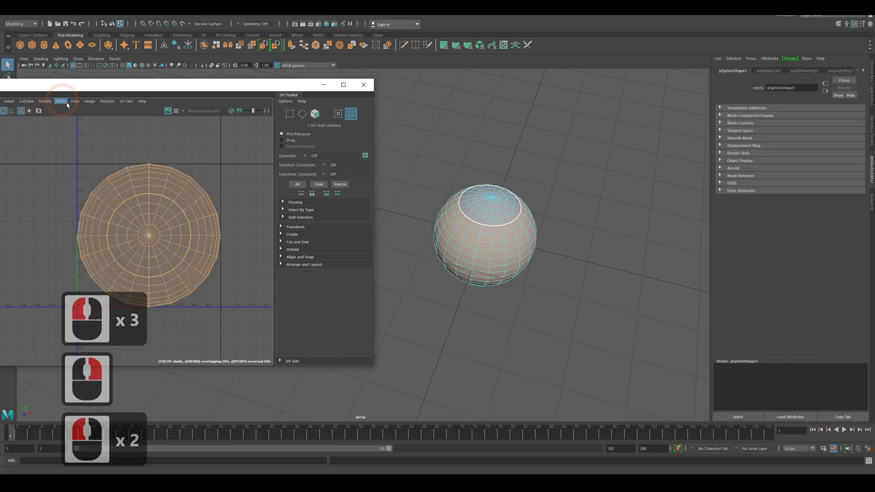
pyautogui.moveTo(75, 85); pyautogui.dragTo(165, 81)
pyautogui.click(7, 107)
pyautogui.click(295, 257)
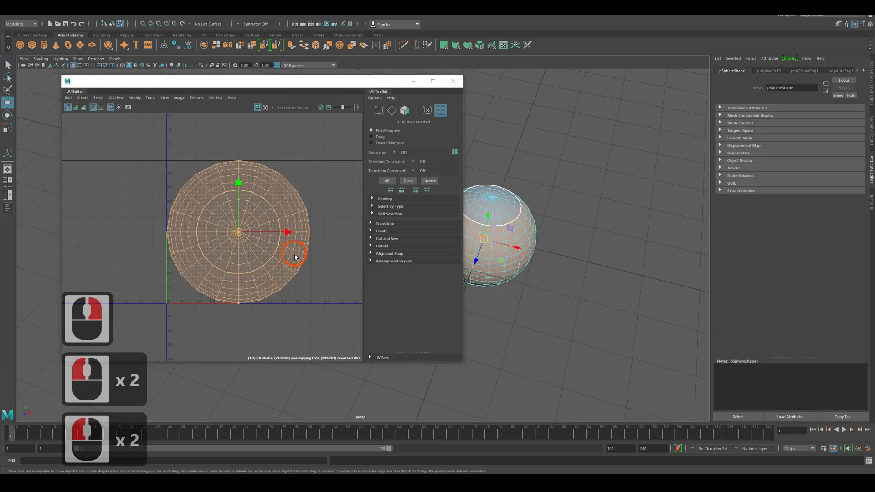
pyautogui.moveTo(247, 234); pyautogui.dragTo(132, 164)
# - Select the smaller cap shell and move it up and right in the UV layout
pyautogui.click(287, 254)
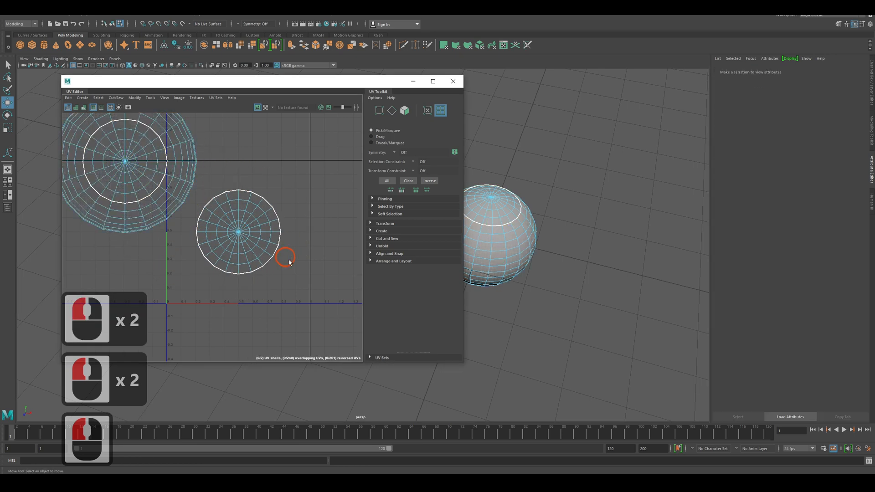
pyautogui.doubleClick(253, 245)
pyautogui.moveTo(238, 233); pyautogui.dragTo(266, 200)
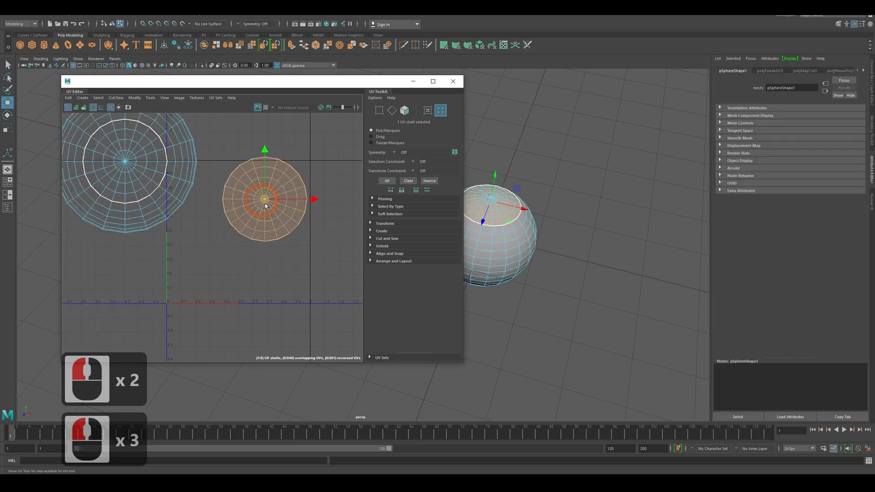
# - Select the horizontal edge loop around the sphere's lower cap and cut its UVs along that loop
pyautogui.moveTo(377, 80); pyautogui.dragTo(266, 75)
pyautogui.keyDown('alt'); pyautogui.moveTo(541, 281); pyautogui.dragTo(495, 257); pyautogui.keyUp('alt')
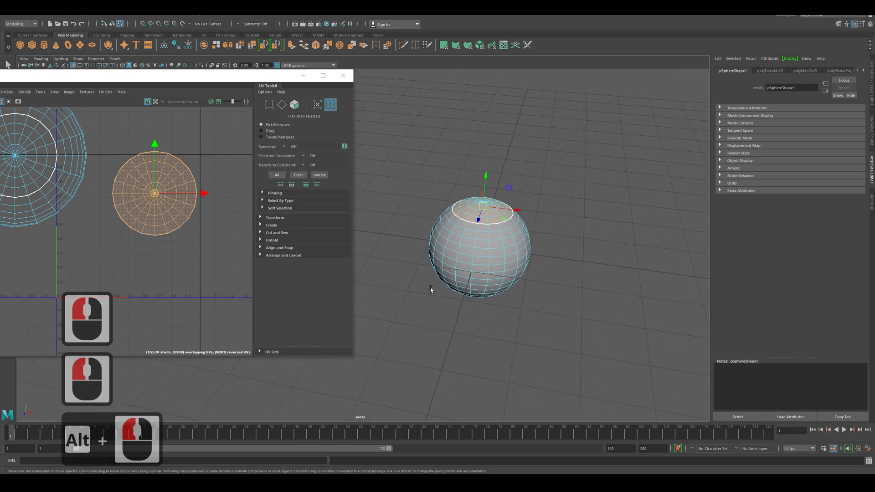
pyautogui.moveTo(491, 303)
pyautogui.keyDown('alt'); pyautogui.mouseDown()
pyautogui.moveTo(484, 262)
pyautogui.moveTo(484, 303)
pyautogui.mouseUp(); pyautogui.keyUp('alt')
pyautogui.moveTo(491, 297); pyautogui.dragTo(490, 278, button='right')
pyautogui.click(492, 304)
pyautogui.doubleClick(498, 321)
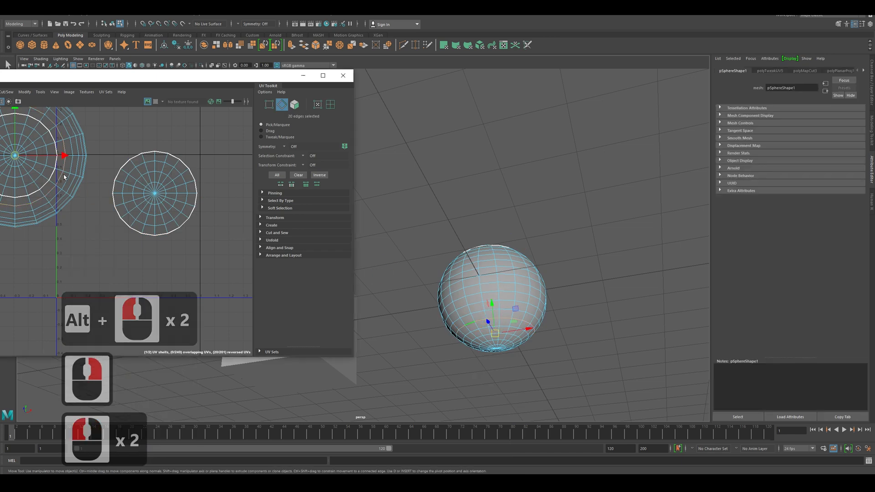
pyautogui.keyDown('shift'); pyautogui.moveTo(58, 172); pyautogui.dragTo(64, 188, button='right'); pyautogui.keyUp('shift')
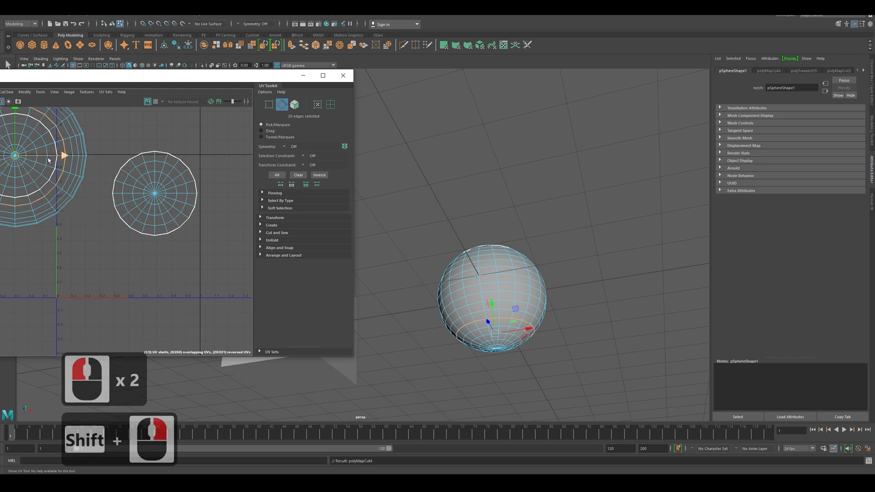
# - Select a vertical edge loop on the sphere, deselect unwanted edges around the caps, and cut the UVs along the remaining edges
pyautogui.keyDown('alt'); pyautogui.moveTo(434, 270); pyautogui.dragTo(459, 240); pyautogui.keyUp('alt')
pyautogui.doubleClick(434, 231)
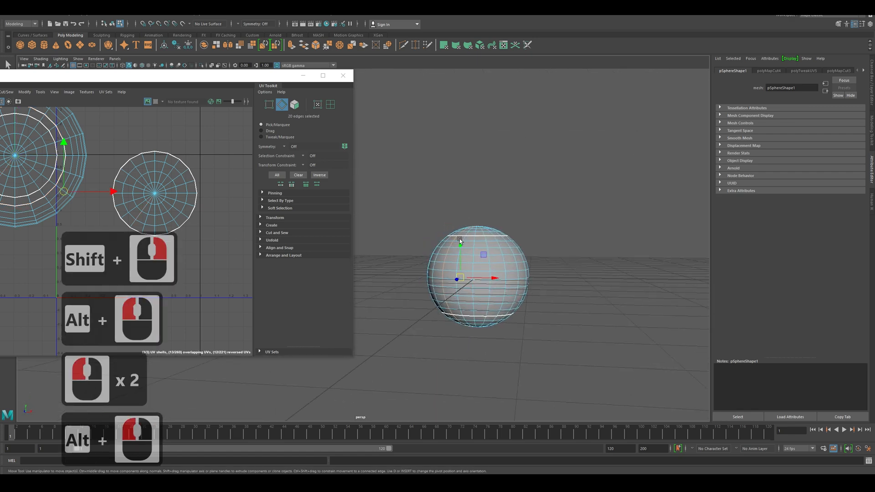
pyautogui.keyDown('alt'); pyautogui.moveTo(432, 199); pyautogui.dragTo(514, 236); pyautogui.keyUp('alt')
pyautogui.keyDown('alt'); pyautogui.moveTo(504, 348); pyautogui.dragTo(490, 353); pyautogui.keyUp('alt')
pyautogui.keyDown('ctrl'); pyautogui.moveTo(534, 371); pyautogui.dragTo(419, 328); pyautogui.keyUp('ctrl')
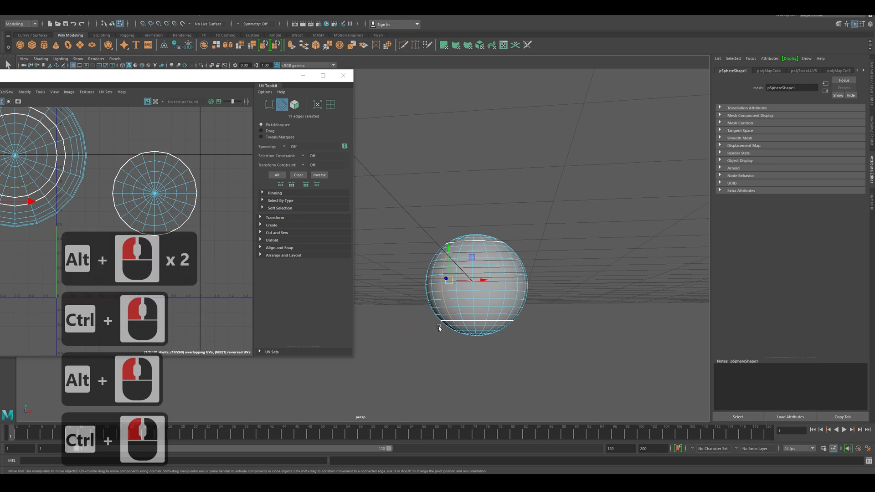
pyautogui.moveTo(112, 81); pyautogui.dragTo(250, 87)
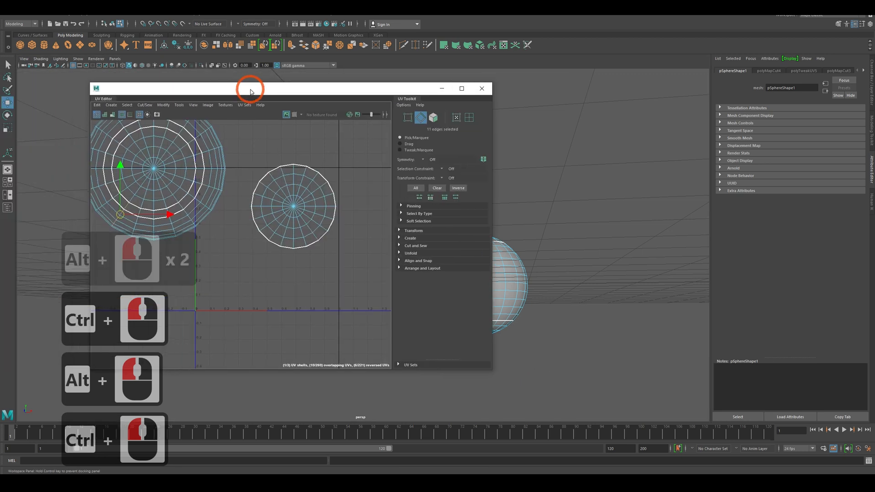
pyautogui.moveTo(120, 216); pyautogui.dragTo(120, 216, button='right')
pyautogui.keyDown('shift'); pyautogui.moveTo(120, 215); pyautogui.dragTo(100, 224, button='right'); pyautogui.keyUp('shift')
# - Cut the sphere's body UVs along another vertical edge loop, leaving out the edges deselected around the caps
pyautogui.moveTo(353, 88); pyautogui.dragTo(220, 69)
pyautogui.keyDown('alt'); pyautogui.moveTo(520, 264); pyautogui.dragTo(431, 284); pyautogui.keyUp('alt')
pyautogui.doubleClick(532, 278)
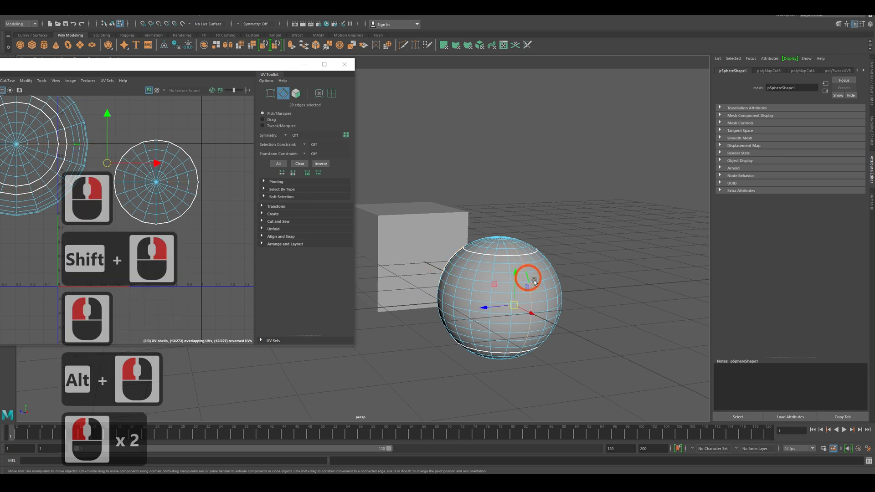
pyautogui.keyDown('alt'); pyautogui.moveTo(486, 211); pyautogui.dragTo(531, 255); pyautogui.keyUp('alt')
pyautogui.keyDown('alt'); pyautogui.moveTo(587, 322); pyautogui.dragTo(590, 298); pyautogui.keyUp('alt')
pyautogui.keyDown('ctrl'); pyautogui.moveTo(567, 364); pyautogui.dragTo(481, 334); pyautogui.keyUp('ctrl')
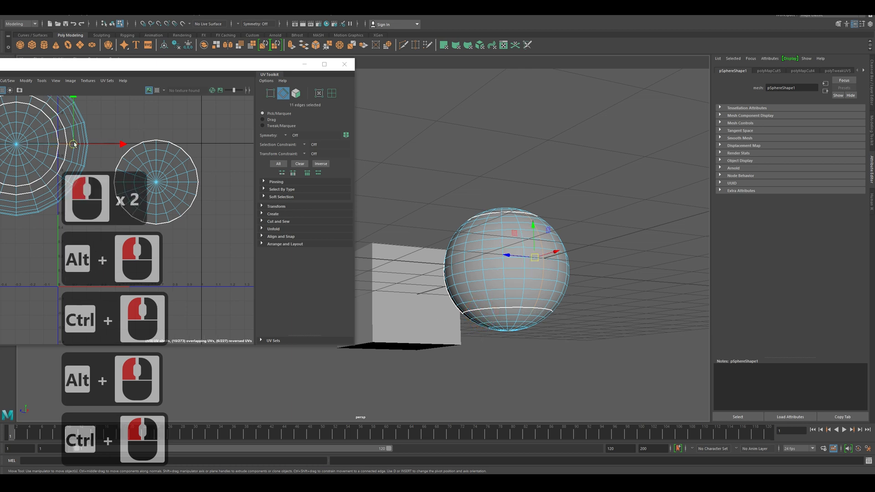
pyautogui.keyDown('shift'); pyautogui.moveTo(74, 145); pyautogui.dragTo(56, 158, button='right'); pyautogui.keyUp('shift')
# - In UV shell mode, move the second cap's shell straight down and the shorter curved body strip down and right, clear of the other shells
pyautogui.moveTo(299, 66); pyautogui.dragTo(530, 89)
pyautogui.click(419, 189)
pyautogui.moveTo(329, 235); pyautogui.dragTo(297, 224, button='right')
pyautogui.click(292, 191)
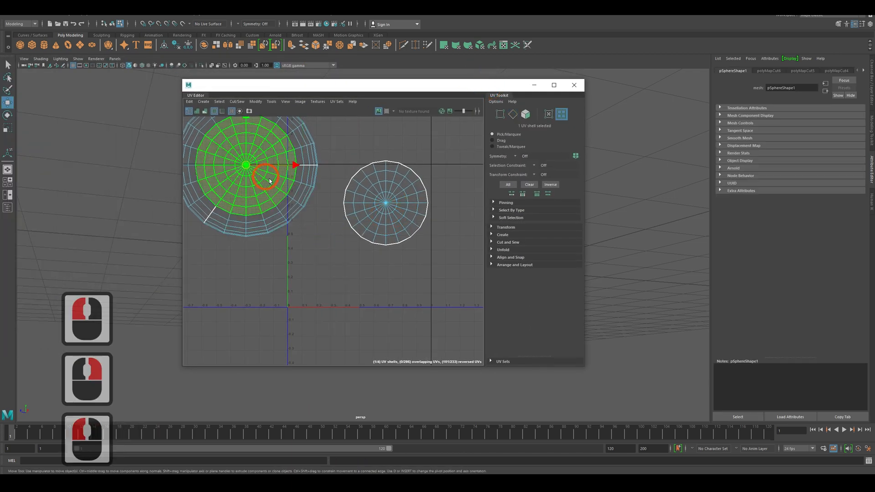
pyautogui.moveTo(252, 169); pyautogui.dragTo(268, 316)
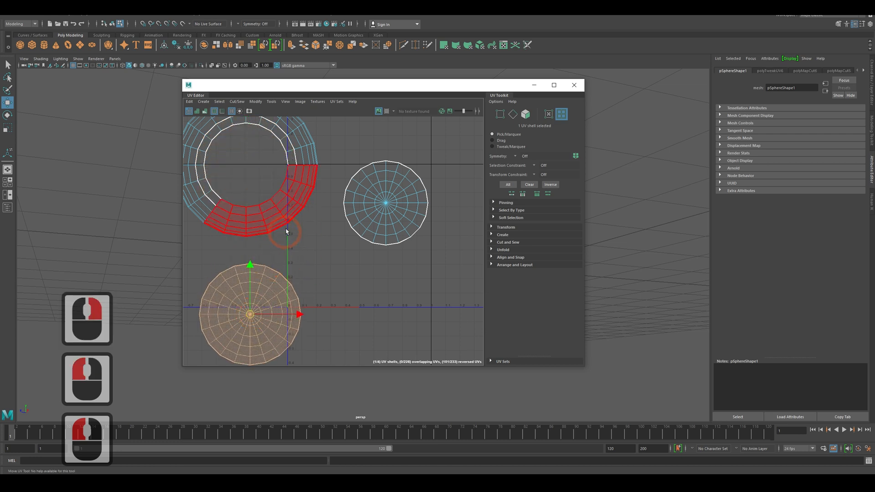
pyautogui.click(302, 225)
pyautogui.moveTo(269, 206); pyautogui.dragTo(408, 318)
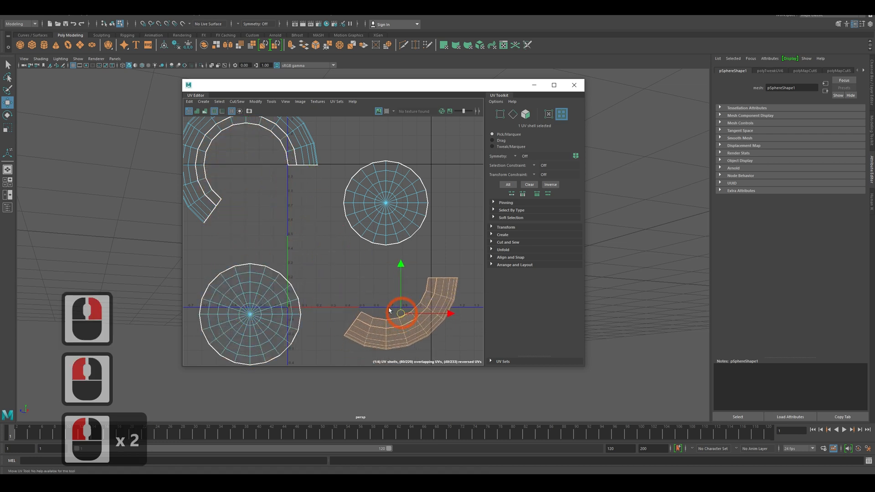
# - Select the larger curved body strip's UV shell and apply Unfold to it
pyautogui.scroll(-3, 290, 206)
pyautogui.click(287, 160)
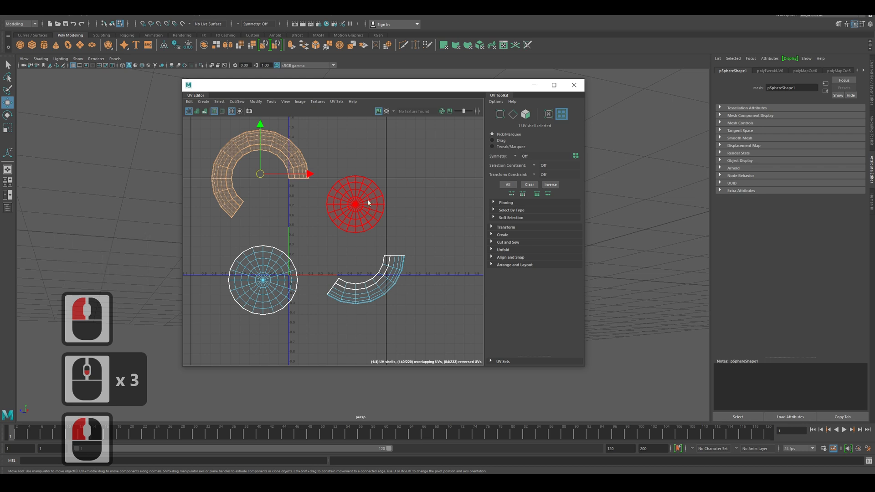
pyautogui.rightClick(285, 155)
pyautogui.moveTo(289, 196)
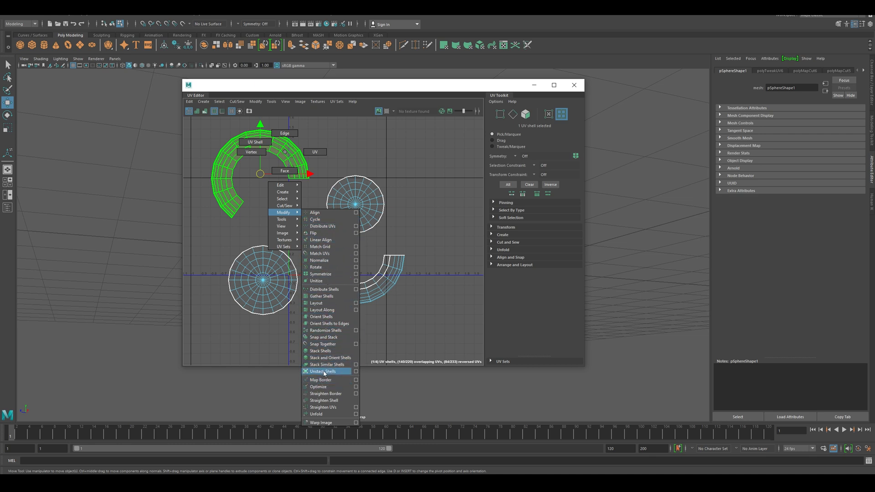
pyautogui.click(321, 416)
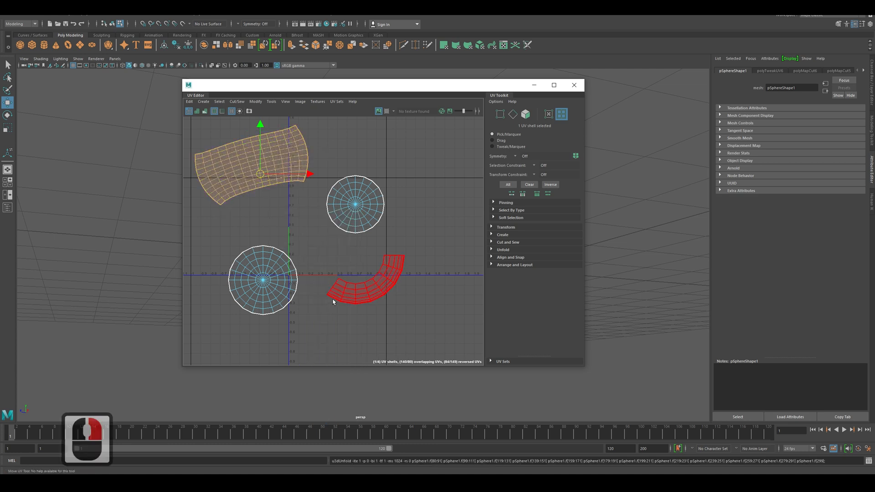
# - Select the shorter curved body strip's UV shell and apply Unfold to it
pyautogui.moveTo(375, 295); pyautogui.dragTo(373, 360, button='right')
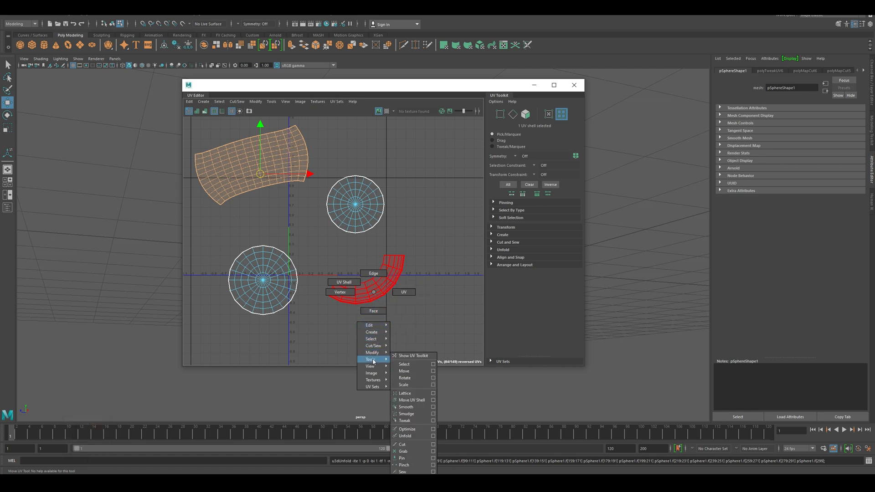
pyautogui.moveTo(373, 361); pyautogui.dragTo(377, 327, button='right')
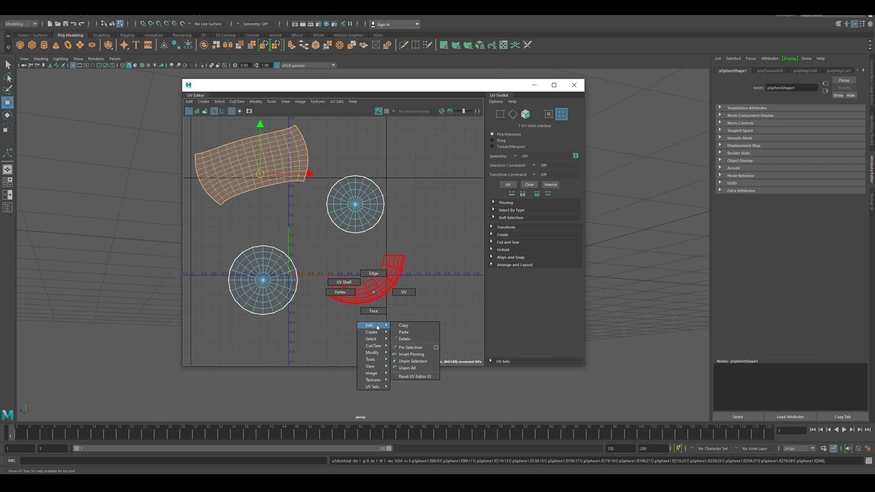
pyautogui.moveTo(378, 331); pyautogui.dragTo(371, 363, button='right')
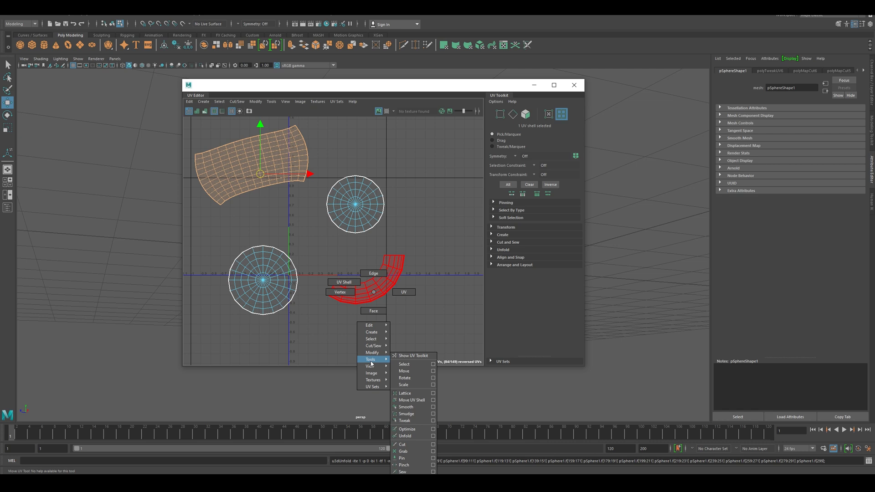
pyautogui.moveTo(372, 363); pyautogui.dragTo(381, 325, button='right')
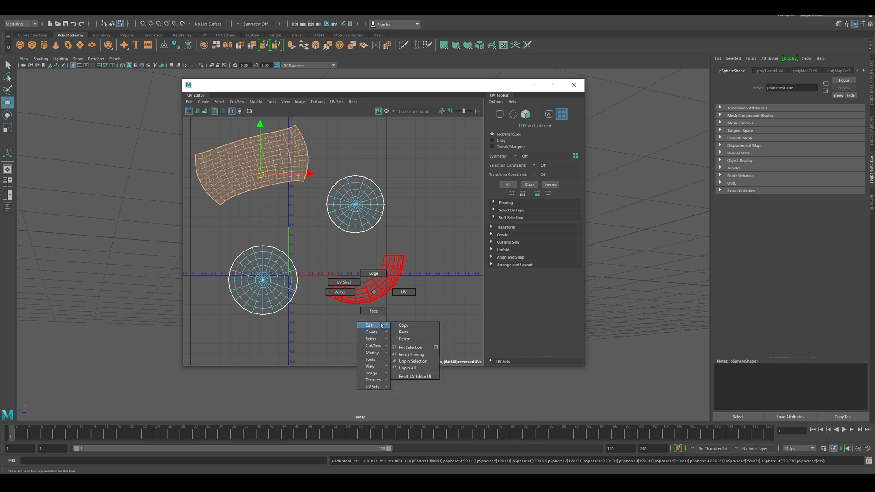
pyautogui.moveTo(380, 332); pyautogui.dragTo(402, 471, button='right')
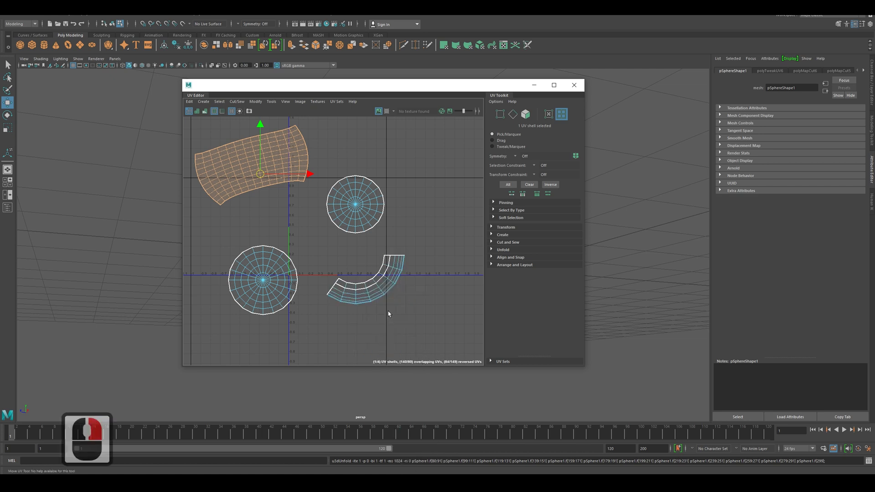
pyautogui.click(364, 295)
pyautogui.moveTo(366, 297); pyautogui.dragTo(409, 464, button='right')
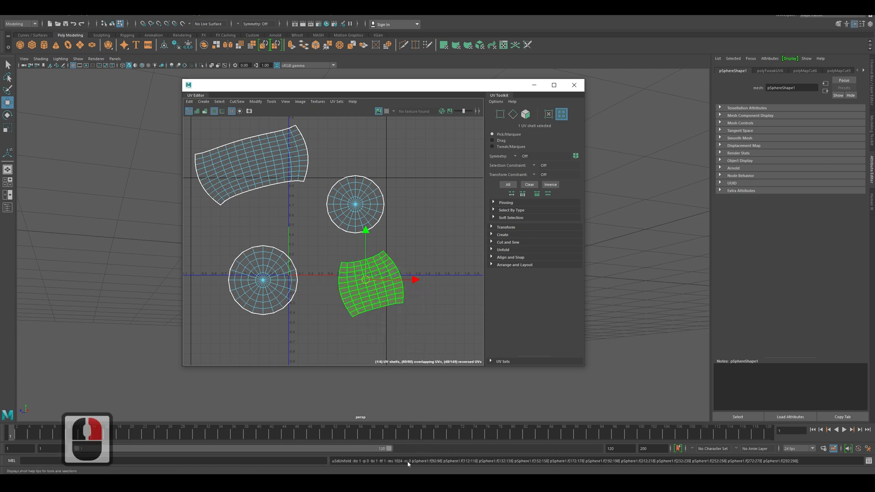
# - Open the Unfold UVs options, review the solver and room space settings, and close them without applying
pyautogui.moveTo(372, 280); pyautogui.dragTo(376, 349, button='right')
pyautogui.moveTo(369, 341)
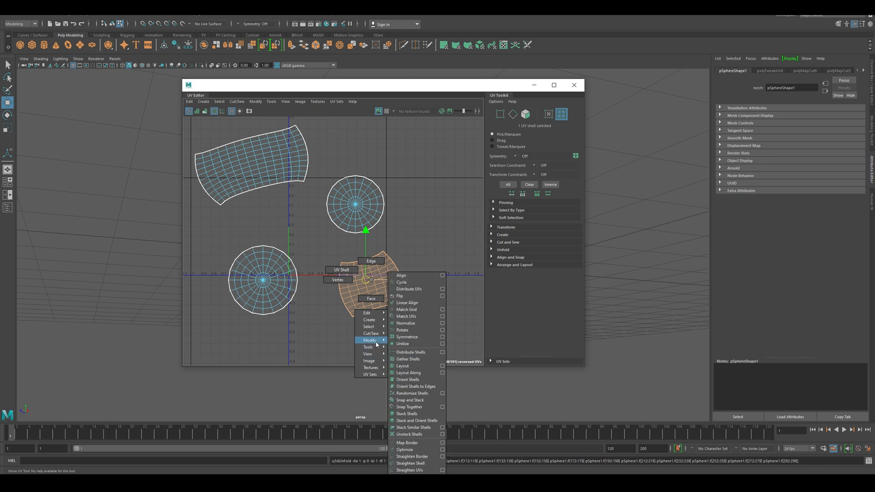
pyautogui.click(442, 473)
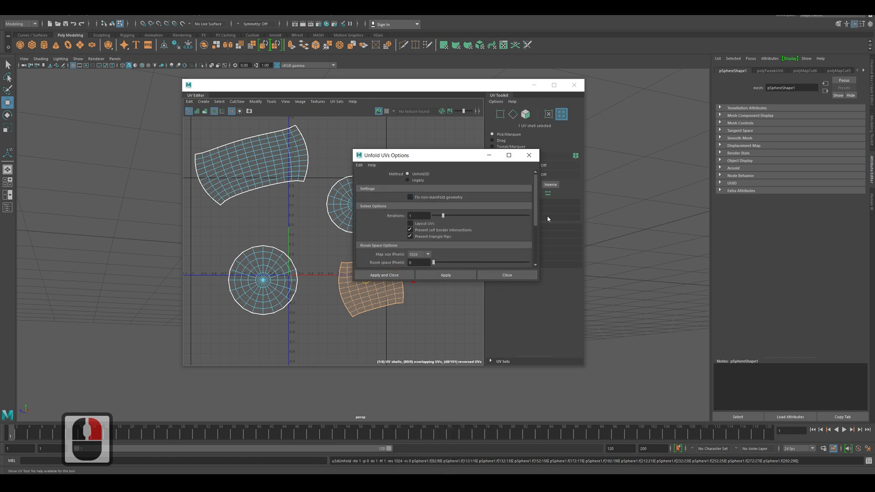
pyautogui.moveTo(536, 226)
pyautogui.mouseDown()
pyautogui.moveTo(537, 254)
pyautogui.moveTo(537, 231)
pyautogui.mouseUp()
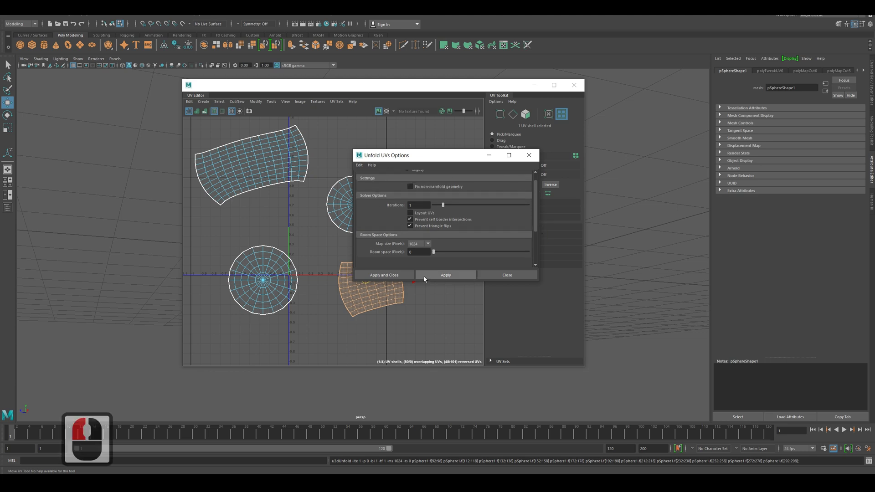
pyautogui.click(528, 155)
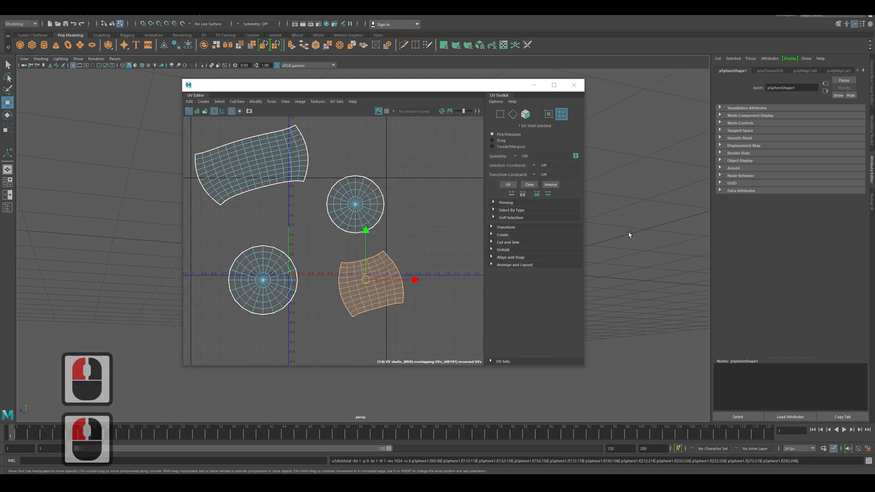
pyautogui.click(435, 231)
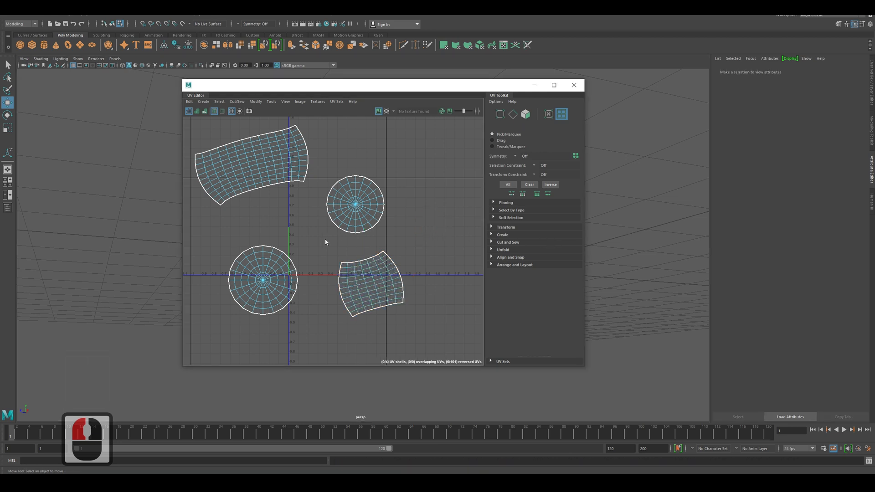
# - Select all four of the sphere's UV shells and pack them into the UV tile with Layout
pyautogui.scroll(-3, 324, 239)
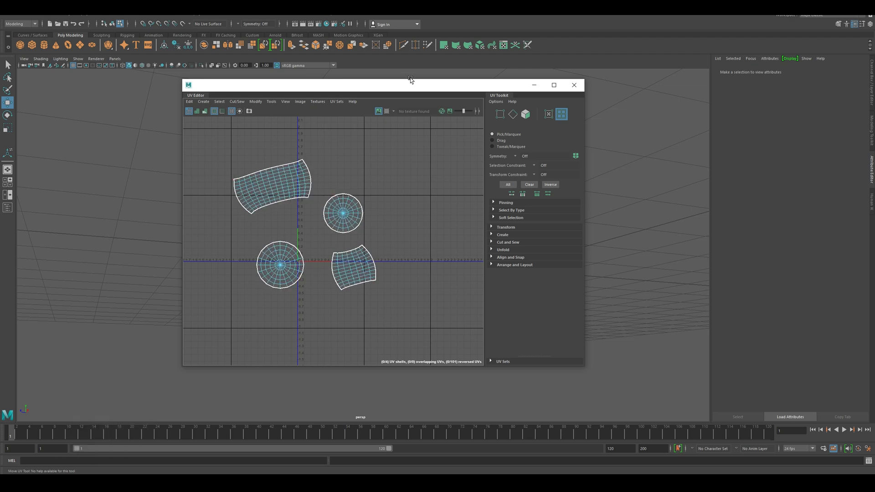
pyautogui.moveTo(404, 85)
pyautogui.mouseDown()
pyautogui.moveTo(169, 77)
pyautogui.moveTo(414, 84)
pyautogui.moveTo(405, 92)
pyautogui.mouseUp()
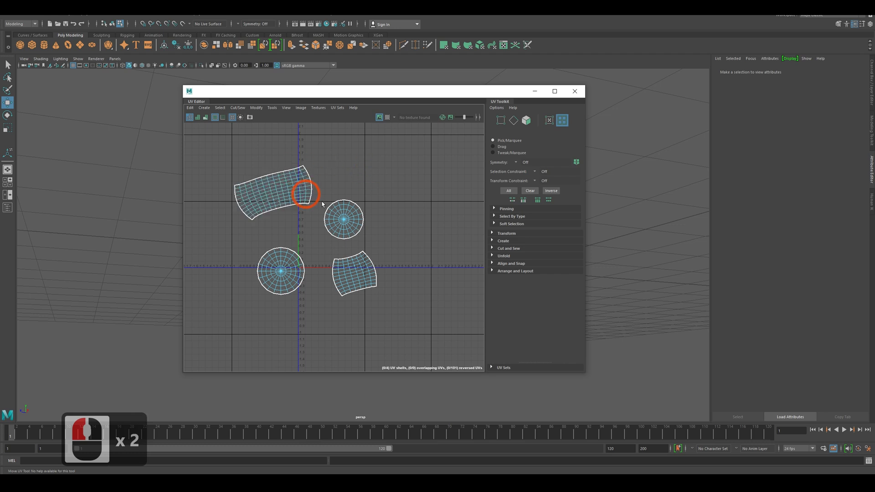
pyautogui.click(370, 222)
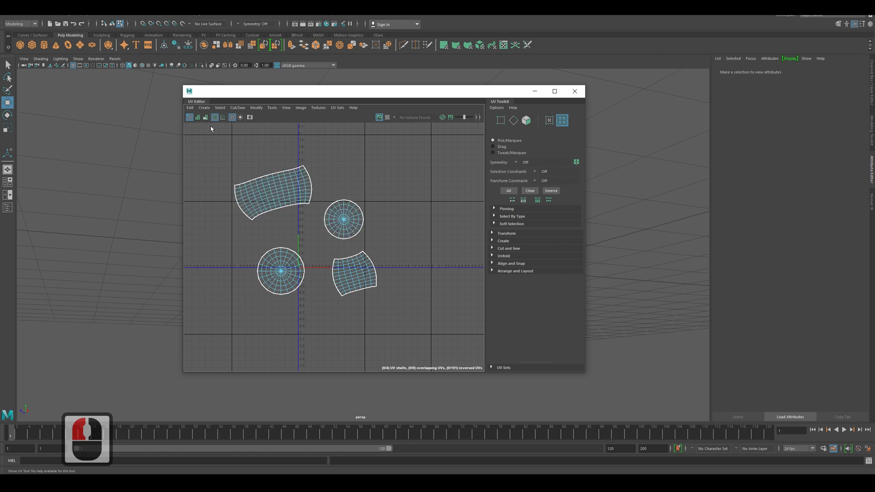
pyautogui.click(246, 195)
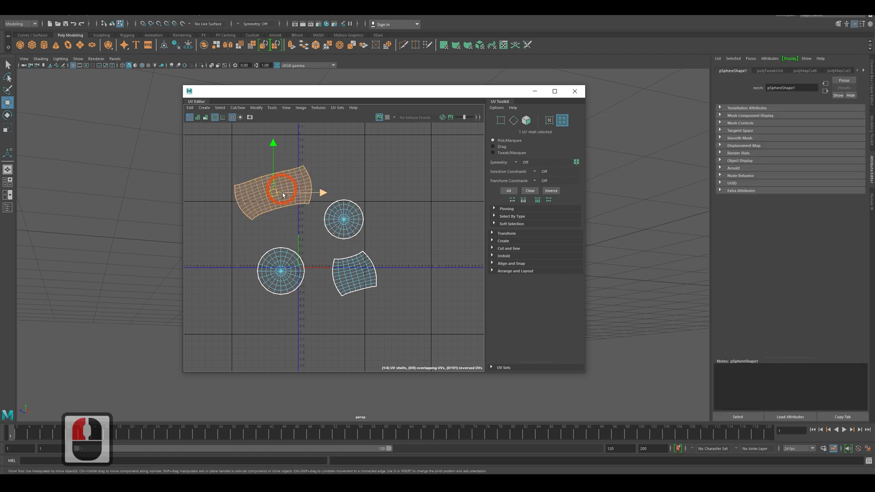
pyautogui.moveTo(274, 193)
pyautogui.mouseDown()
pyautogui.moveTo(319, 217)
pyautogui.moveTo(273, 180)
pyautogui.mouseUp()
pyautogui.click(254, 195)
pyautogui.click(308, 224)
pyautogui.click(246, 224)
pyautogui.moveTo(214, 151); pyautogui.dragTo(336, 258)
pyautogui.moveTo(299, 196); pyautogui.dragTo(346, 344, button='right')
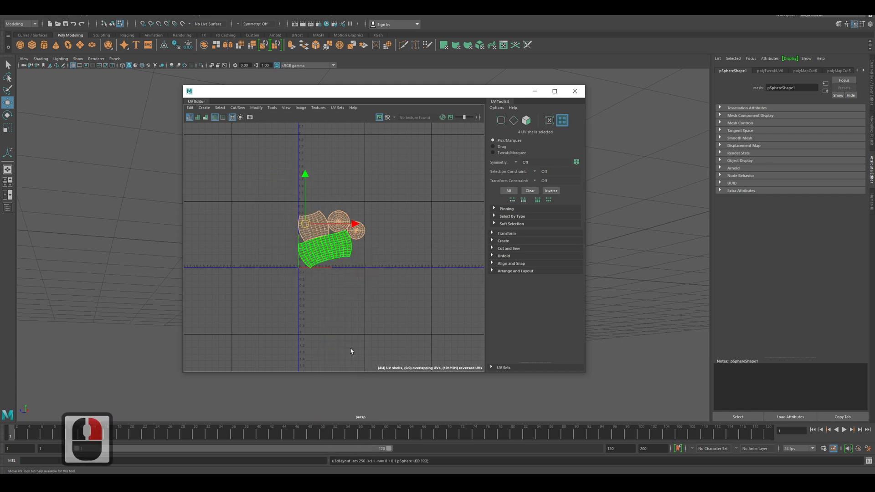
# - Reselect all four UV shells, line them up with Layout Along, and align their rotation with Orient Shells
pyautogui.click(379, 312)
pyautogui.scroll(3, 357, 264)
pyautogui.scroll(-2, 357, 264)
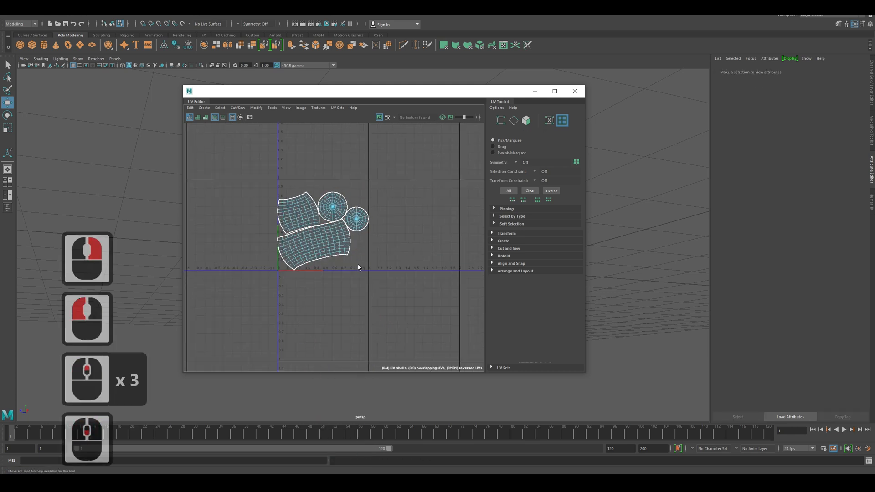
pyautogui.click(240, 187)
pyautogui.moveTo(278, 188); pyautogui.dragTo(322, 300, button='right')
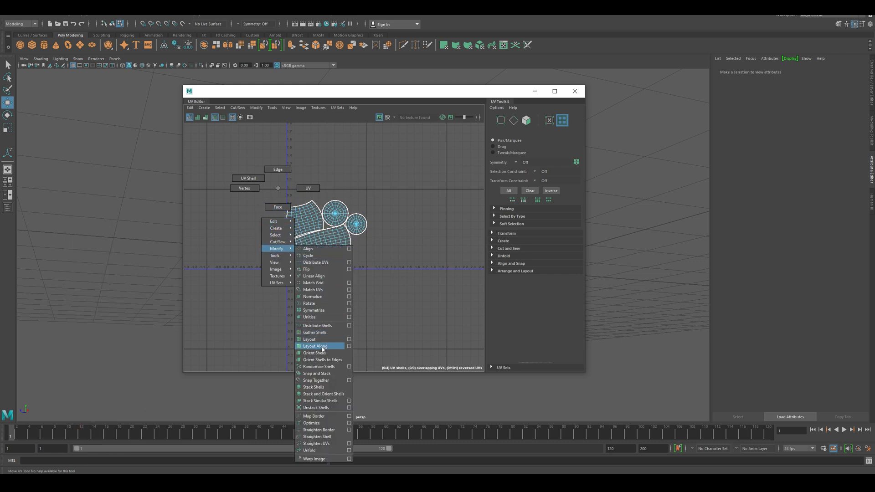
pyautogui.moveTo(322, 349); pyautogui.dragTo(322, 349, button='right')
pyautogui.moveTo(277, 233); pyautogui.dragTo(401, 330)
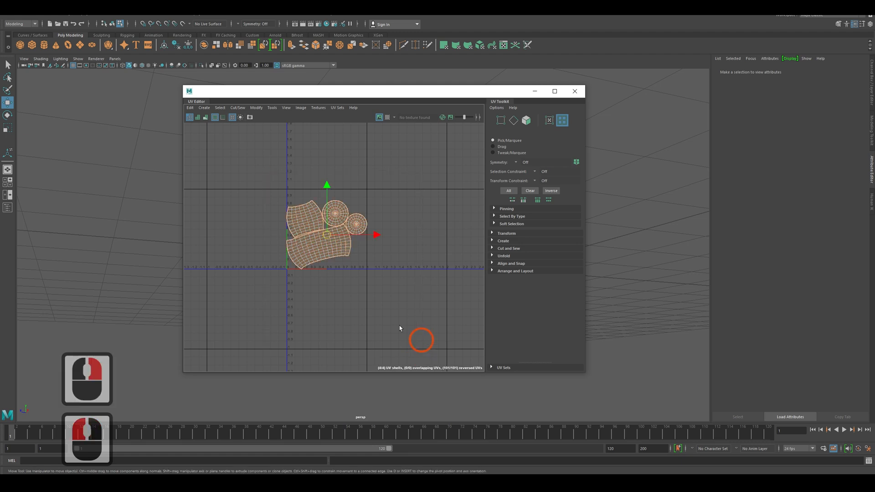
pyautogui.moveTo(327, 233); pyautogui.dragTo(374, 373, button='right')
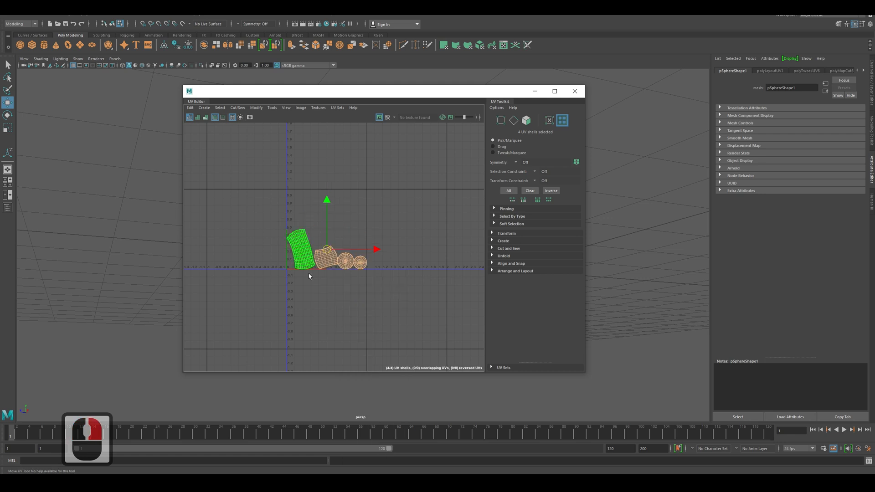
pyautogui.moveTo(301, 250); pyautogui.dragTo(359, 381, button='right')
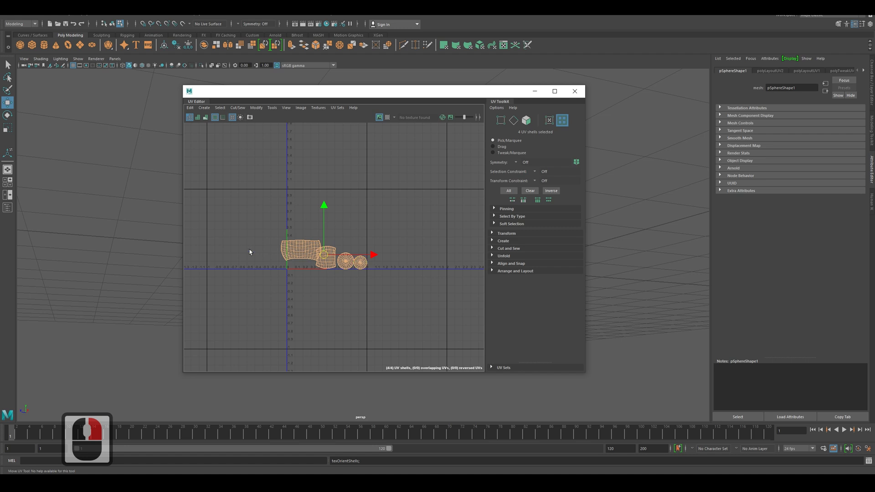
# - Apply Layout to the long curved body strip's UV shell alone
pyautogui.click(330, 225)
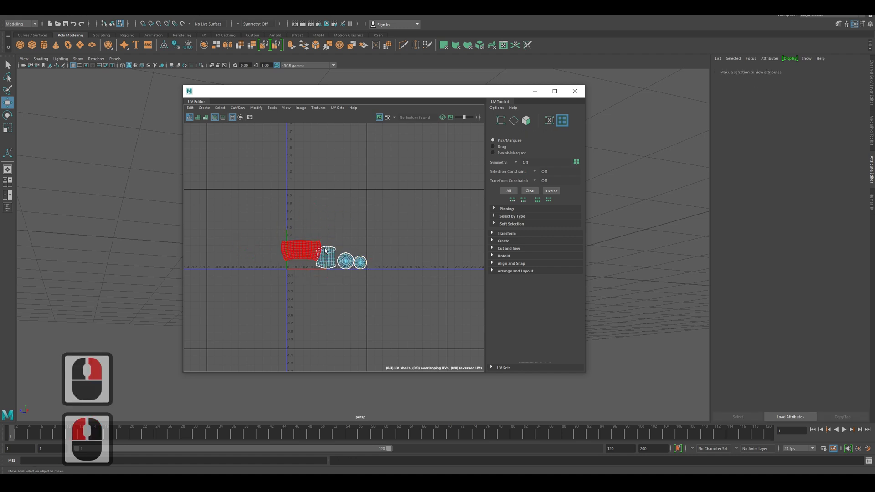
pyautogui.moveTo(316, 252); pyautogui.dragTo(372, 361, button='right')
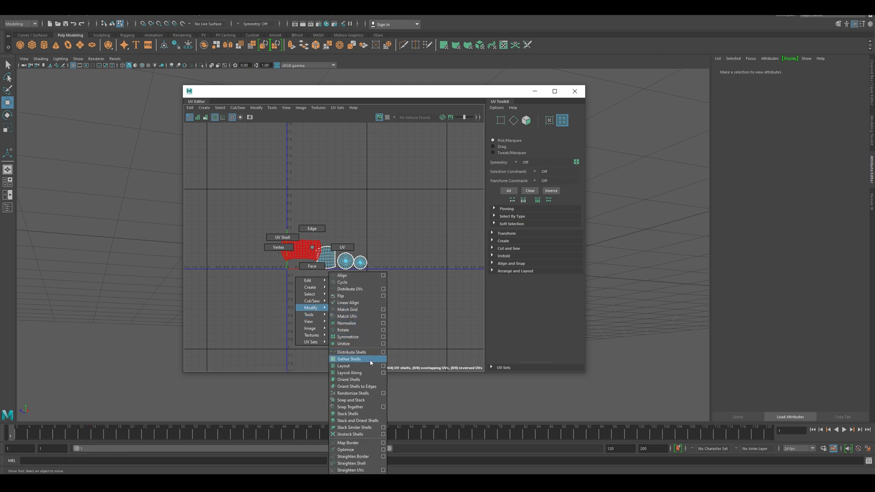
pyautogui.click(373, 366)
pyautogui.click(237, 168)
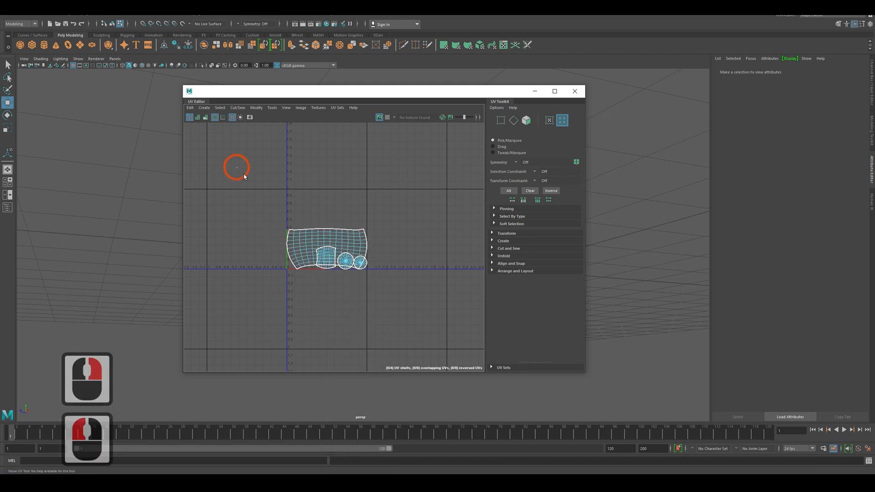
# - Select all four of the sphere's UV shells, pack them into the UV tile with Layout, and clear the selection
pyautogui.moveTo(242, 172); pyautogui.dragTo(391, 288)
pyautogui.moveTo(329, 241); pyautogui.dragTo(335, 305, button='right')
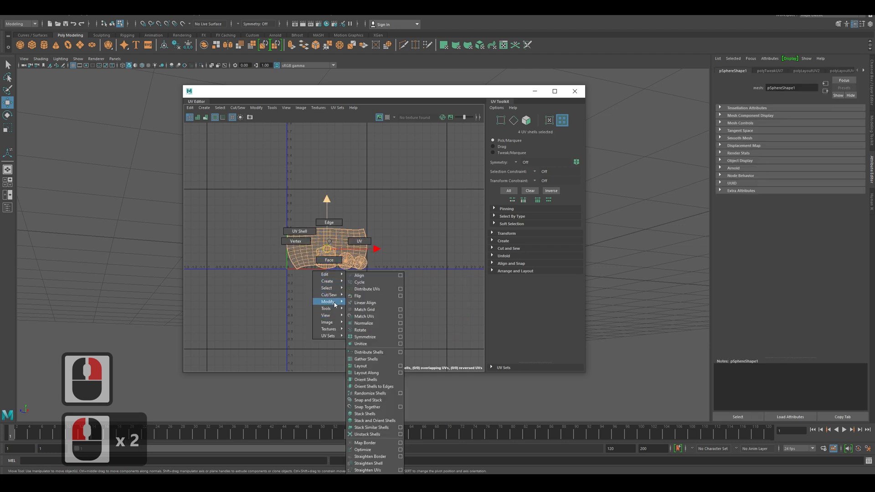
pyautogui.moveTo(382, 369); pyautogui.dragTo(371, 370, button='right')
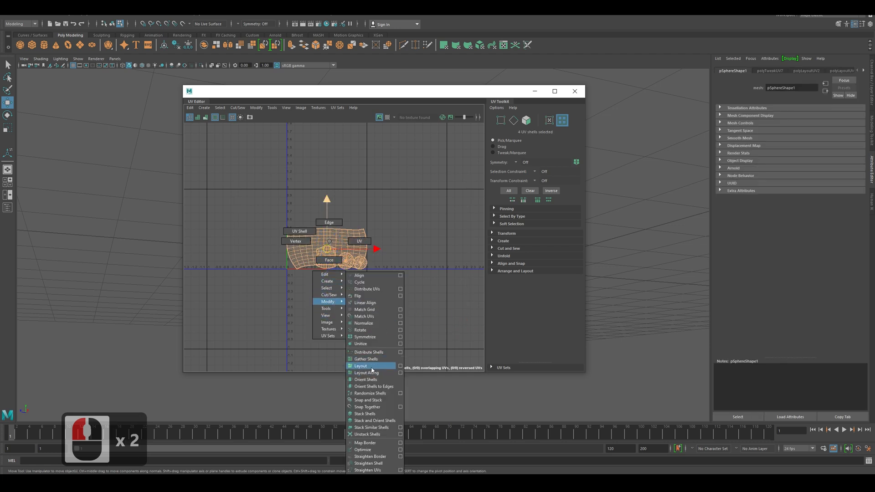
pyautogui.click(359, 366)
pyautogui.click(352, 322)
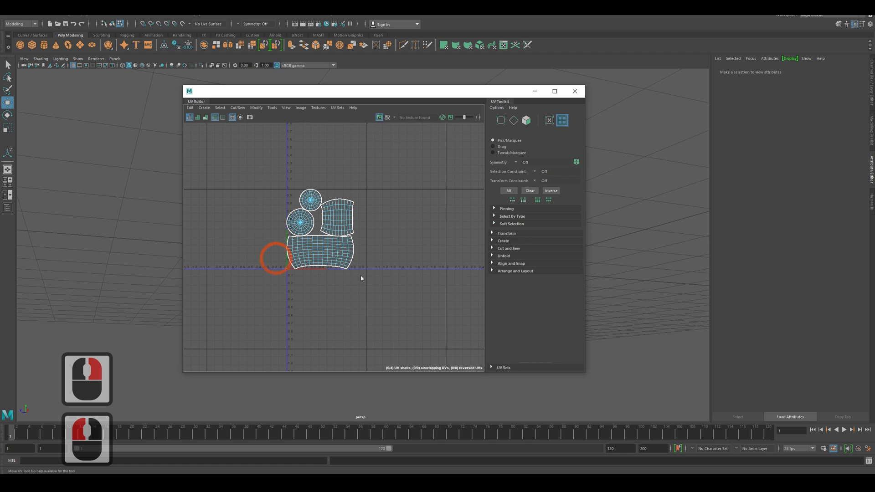
pyautogui.click(405, 171)
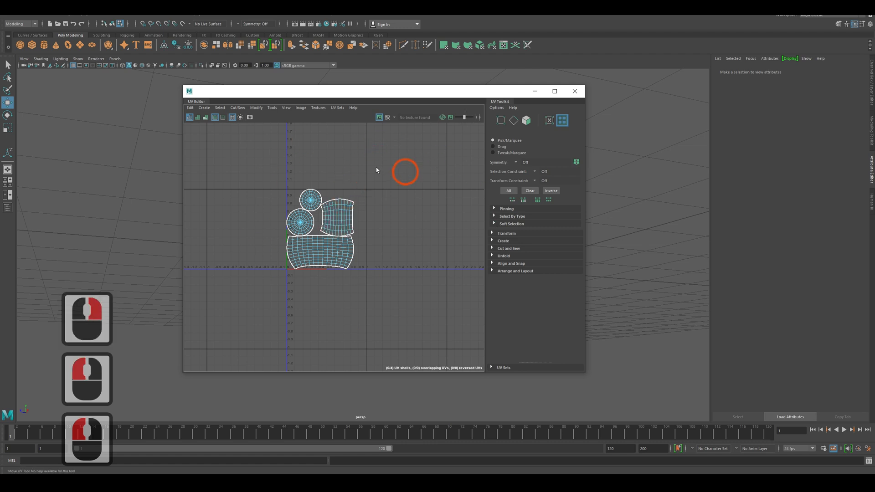
# - Open the UV Snapshot options and set the image size to 4096 by 4096 px
pyautogui.click(190, 110)
pyautogui.click(191, 108)
pyautogui.click(337, 108)
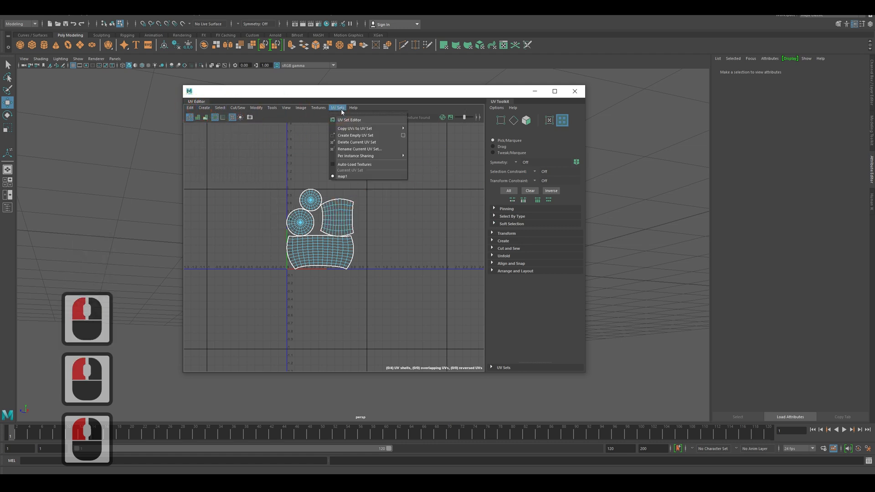
pyautogui.moveTo(303, 110)
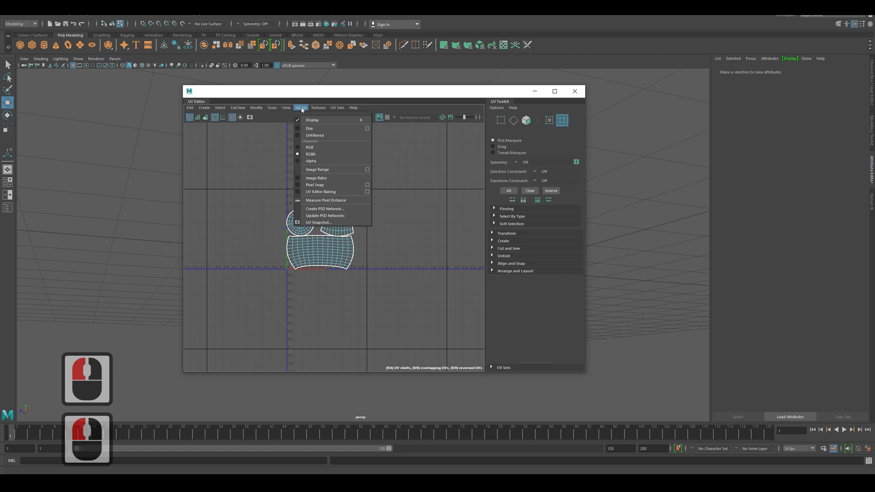
pyautogui.click(319, 222)
pyautogui.doubleClick(424, 208)
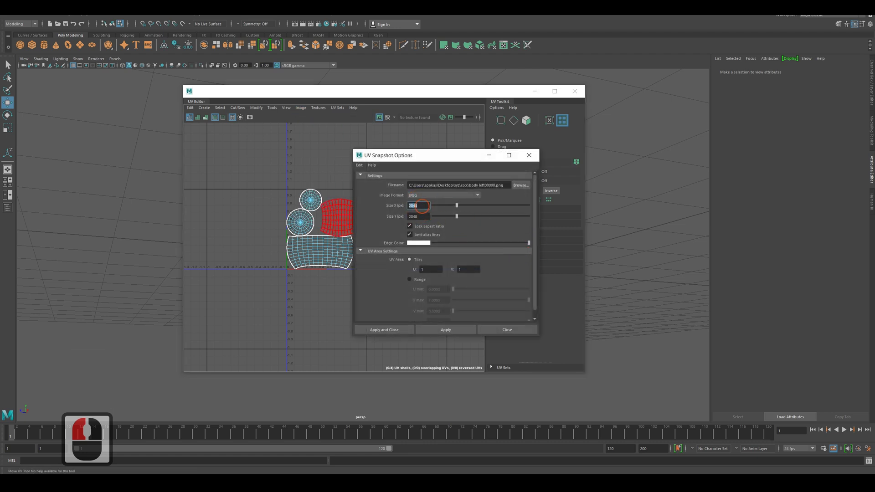
pyautogui.write('4096')
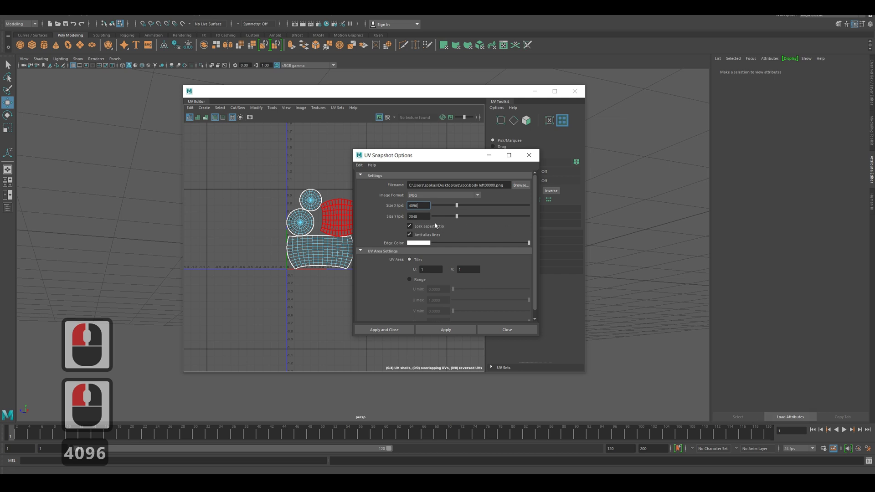
pyautogui.moveTo(424, 217); pyautogui.dragTo(351, 218)
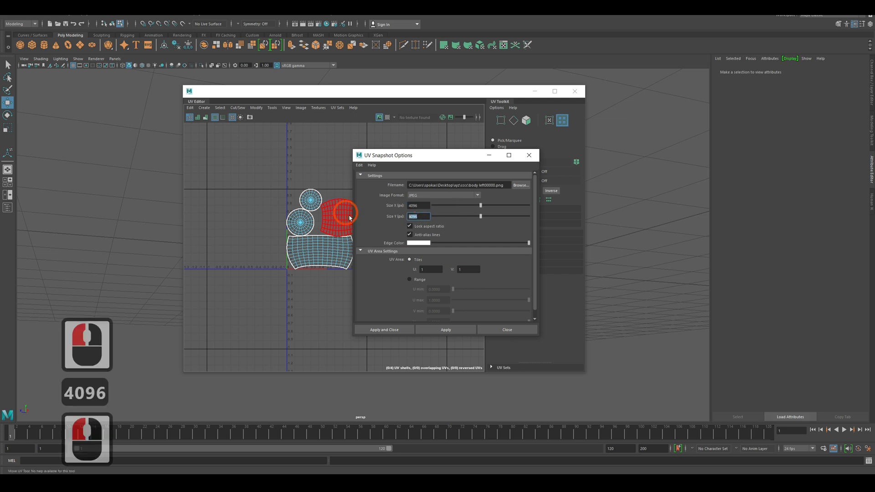
pyautogui.write('4096')
# - Select the whole sphere and export its UV snapshot as the JPEG file zzz.jpg in the cccc folder
pyautogui.click(404, 351)
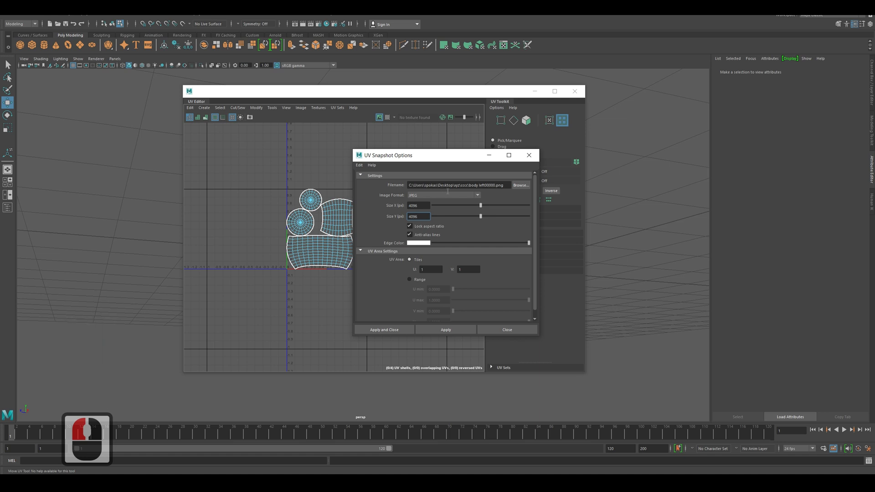
pyautogui.click(400, 332)
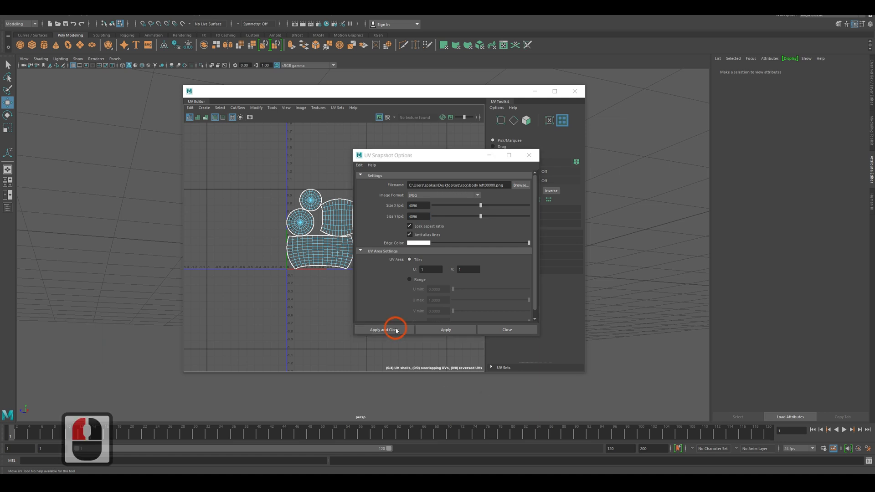
pyautogui.click(422, 247)
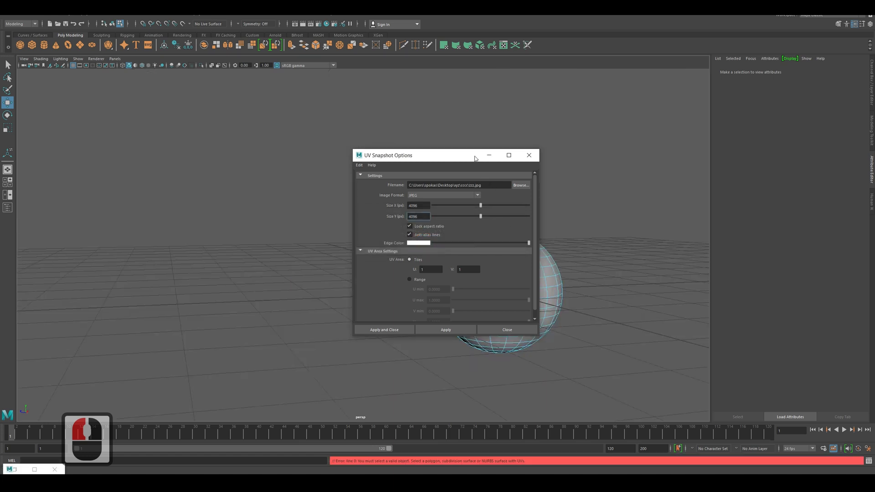
pyautogui.click(398, 168)
pyautogui.moveTo(477, 169); pyautogui.dragTo(509, 160, button='right')
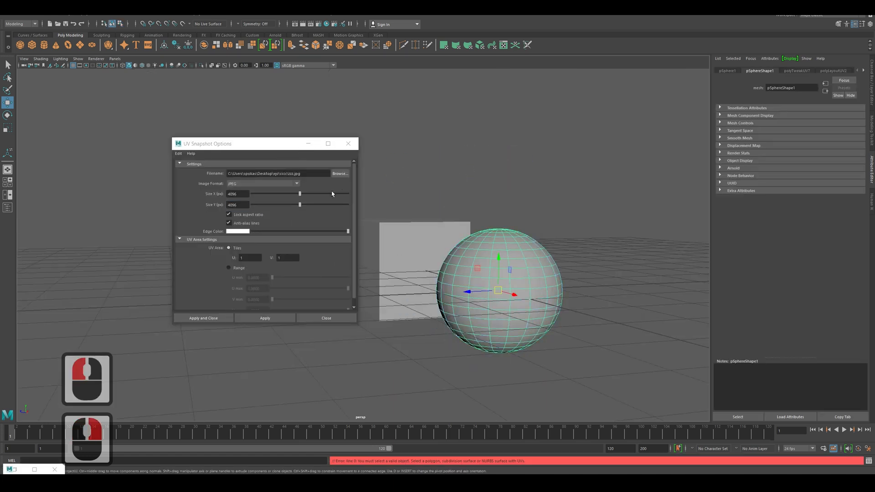
pyautogui.click(203, 318)
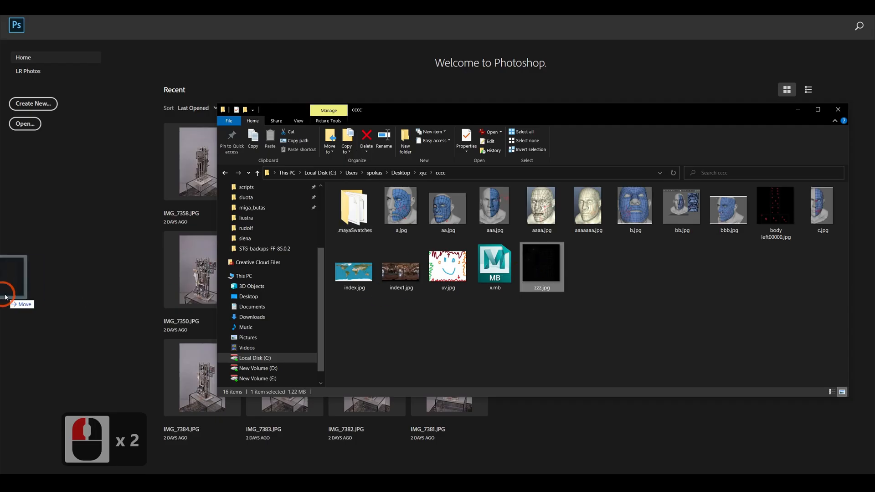
# - Switch to Photoshop, open the exported zzz.jpg, and add a new layer above the background
pyautogui.moveTo(5, 295); pyautogui.dragTo(84, 283)
pyautogui.moveTo(306, 109); pyautogui.dragTo(566, 362)
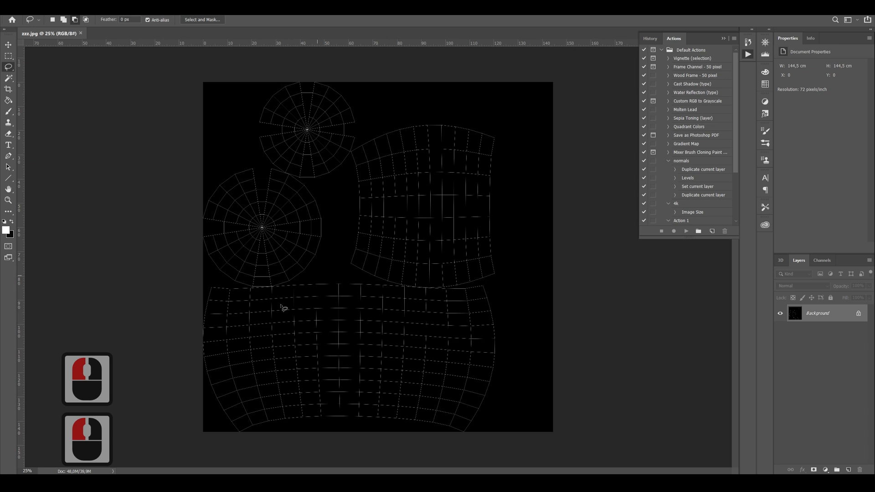
pyautogui.click(848, 470)
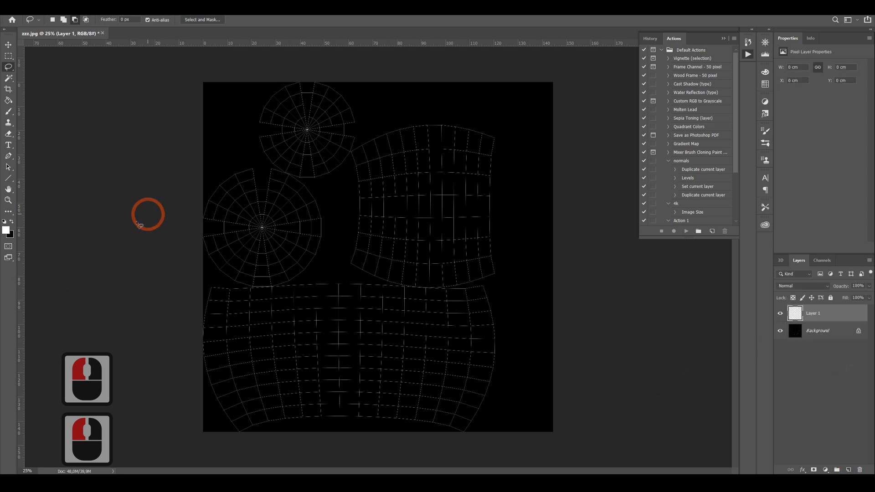
# - Choose the Brush tool and enlarge its tip to 150 px
pyautogui.click(9, 111)
pyautogui.click(437, 256)
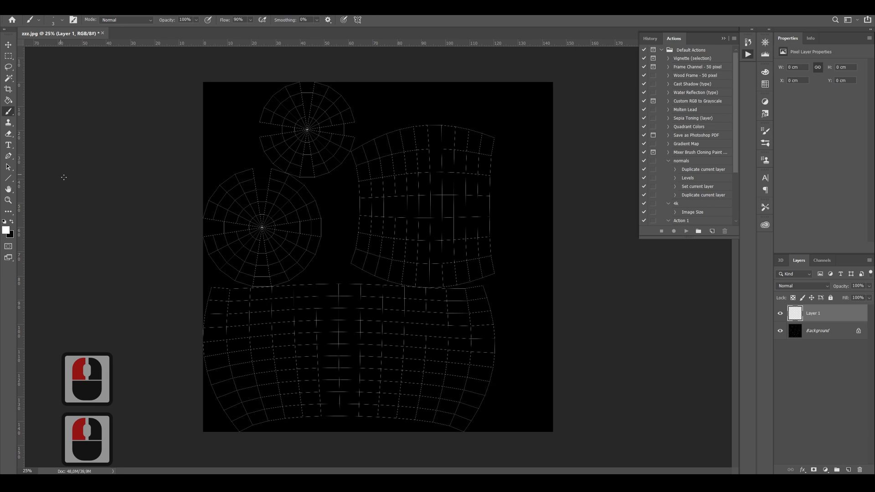
pyautogui.press('b')
pyautogui.press(']')
pyautogui.press(']')
pyautogui.press(']')
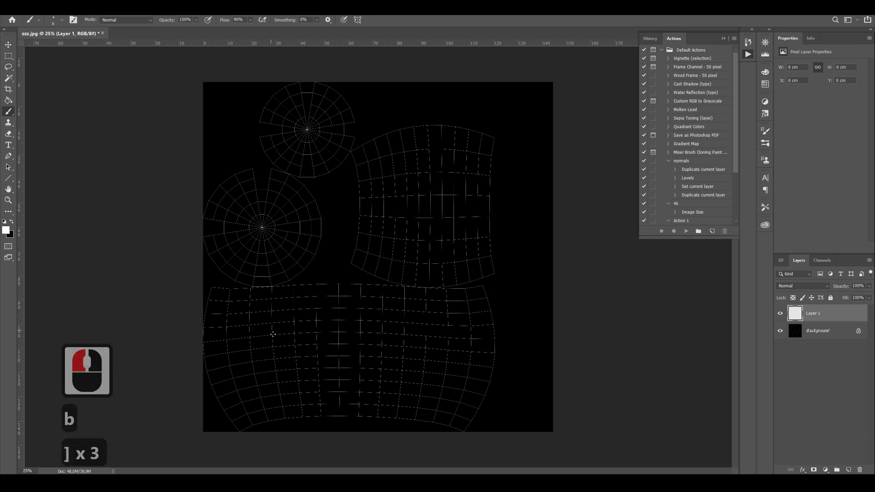
pyautogui.press(']')
pyautogui.press(']')
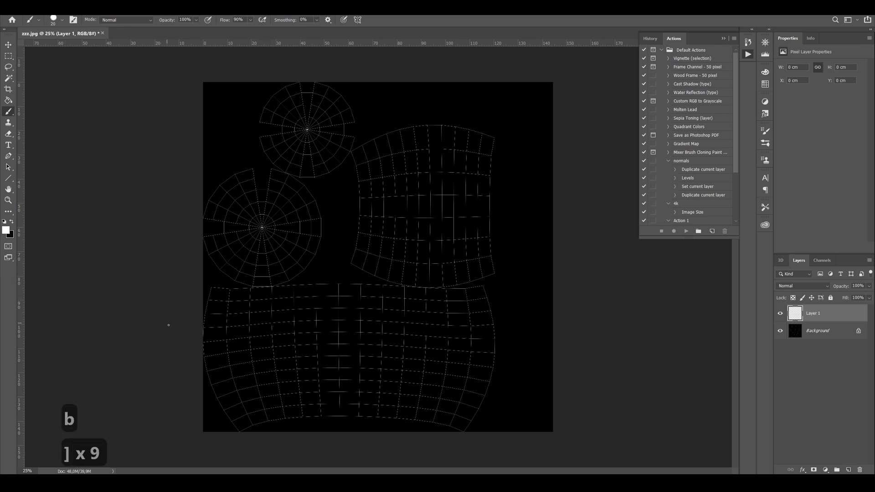
pyautogui.press(']')
pyautogui.press(']')
pyautogui.press(']')
pyautogui.press(']')
pyautogui.press(']')
pyautogui.press(']')
pyautogui.press(']')
pyautogui.press(']')
pyautogui.press(']')
pyautogui.press(']')
pyautogui.press(']')
pyautogui.press(']')
pyautogui.press(']')
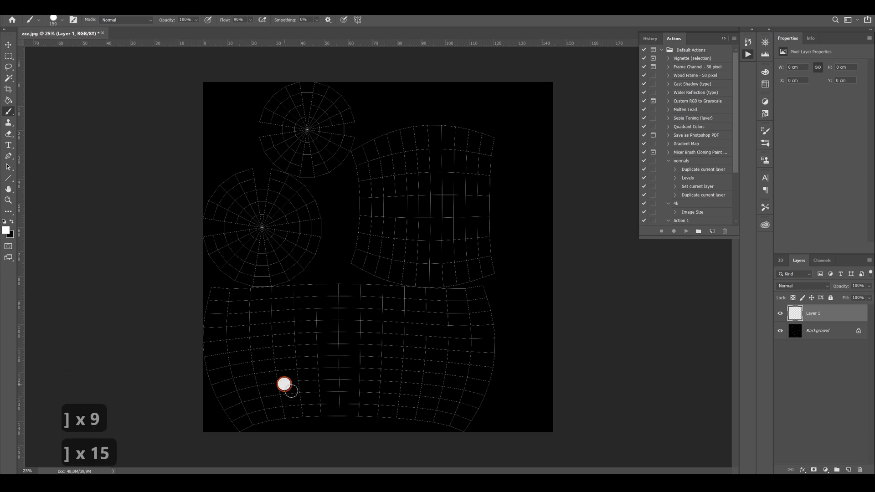
# - Paint a white face with a smiling mouth, two eyes and a nose on the long body strip's UV shell
pyautogui.moveTo(284, 384)
pyautogui.mouseDown()
pyautogui.moveTo(348, 398)
pyautogui.moveTo(420, 378)
pyautogui.mouseUp()
pyautogui.moveTo(324, 319); pyautogui.dragTo(304, 323)
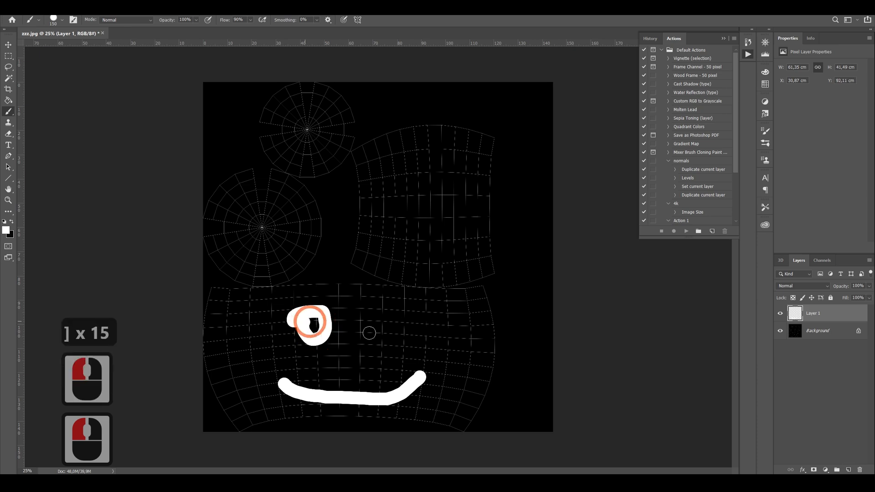
pyautogui.moveTo(382, 324)
pyautogui.mouseDown()
pyautogui.moveTo(396, 345)
pyautogui.moveTo(385, 326)
pyautogui.mouseUp()
pyautogui.moveTo(350, 352); pyautogui.dragTo(347, 366)
pyautogui.moveTo(365, 359); pyautogui.dragTo(368, 364)
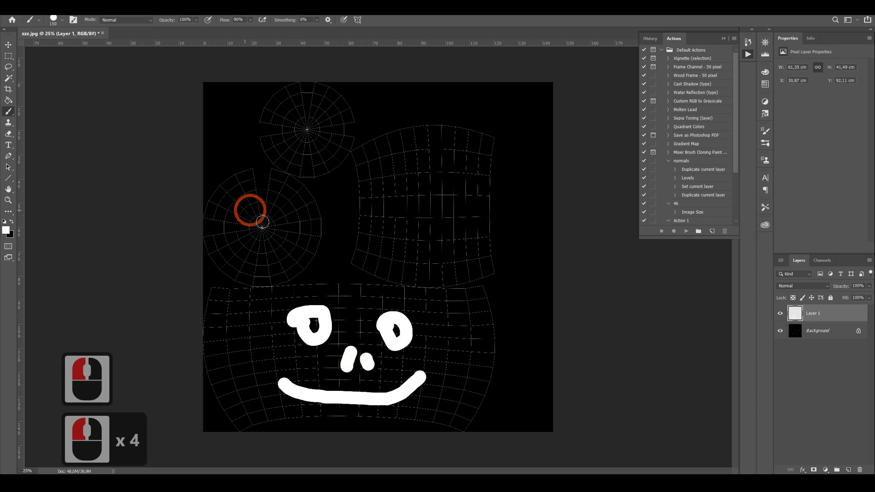
# - Paint a white flower shape of short radial strokes around the center of the larger circular UV shell
pyautogui.moveTo(230, 220)
pyautogui.mouseDown()
pyautogui.moveTo(249, 222)
pyautogui.moveTo(249, 235)
pyautogui.mouseUp()
pyautogui.moveTo(244, 251); pyautogui.dragTo(261, 238)
pyautogui.moveTo(274, 253); pyautogui.dragTo(270, 226)
pyautogui.moveTo(267, 211)
pyautogui.mouseDown()
pyautogui.moveTo(264, 224)
pyautogui.moveTo(258, 219)
pyautogui.mouseUp()
pyautogui.moveTo(242, 214); pyautogui.dragTo(256, 230)
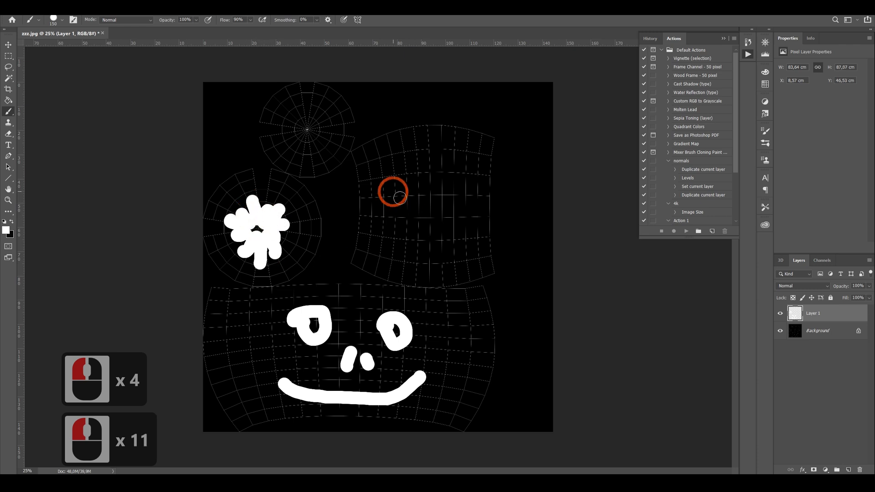
# - Paint a large white X across the shorter body strip's UV shell and toggle the Background layer's visibility off and on
pyautogui.moveTo(396, 184); pyautogui.dragTo(477, 252)
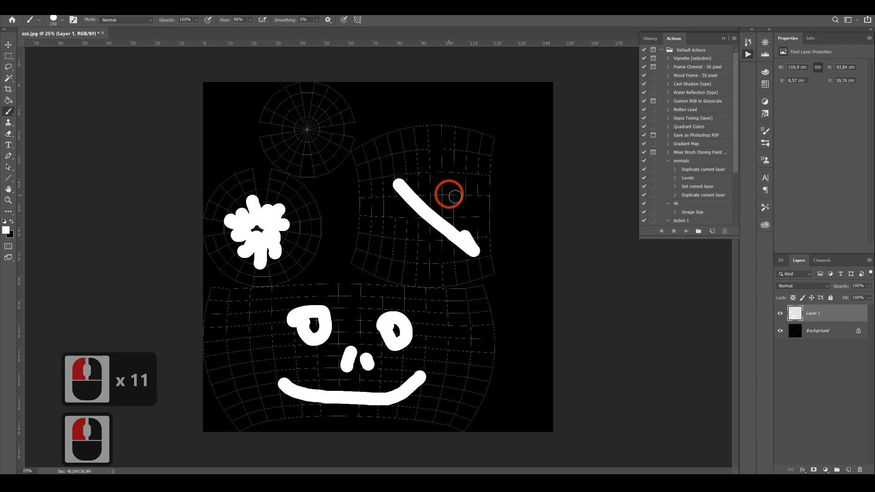
pyautogui.moveTo(449, 183); pyautogui.dragTo(388, 245)
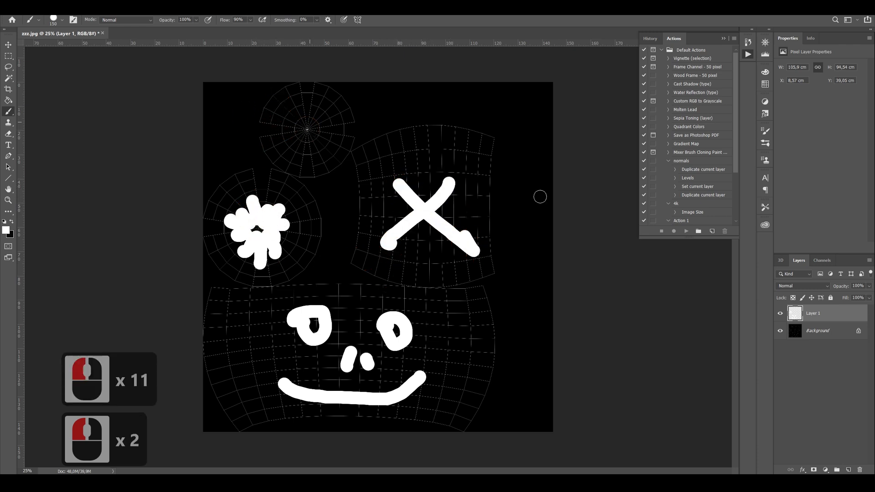
pyautogui.click(780, 331)
pyautogui.click(781, 332)
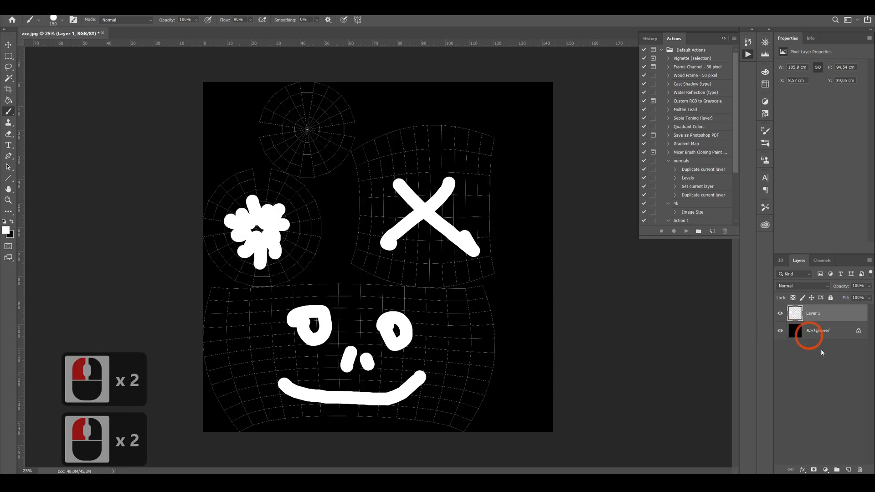
# - Add a new layer between the painted layer and the Background, and fill it with black using the Paint Bucket
pyautogui.click(849, 470)
pyautogui.moveTo(823, 318); pyautogui.dragTo(821, 349)
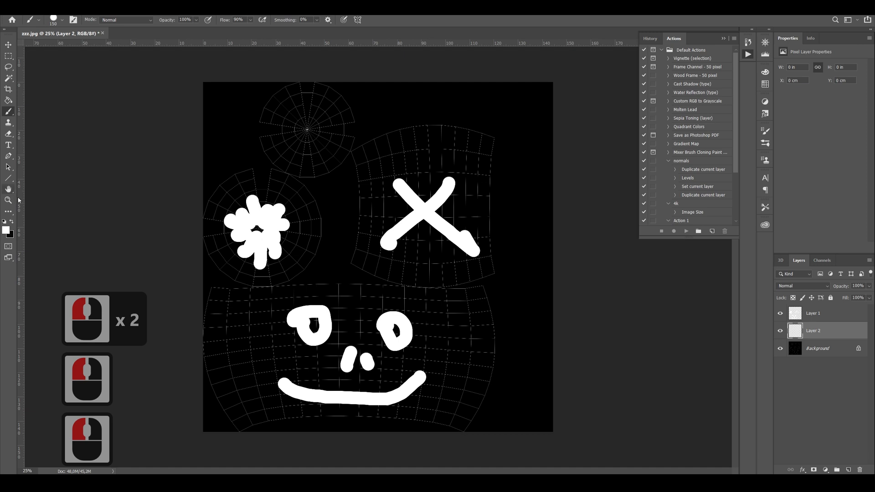
pyautogui.press('g')
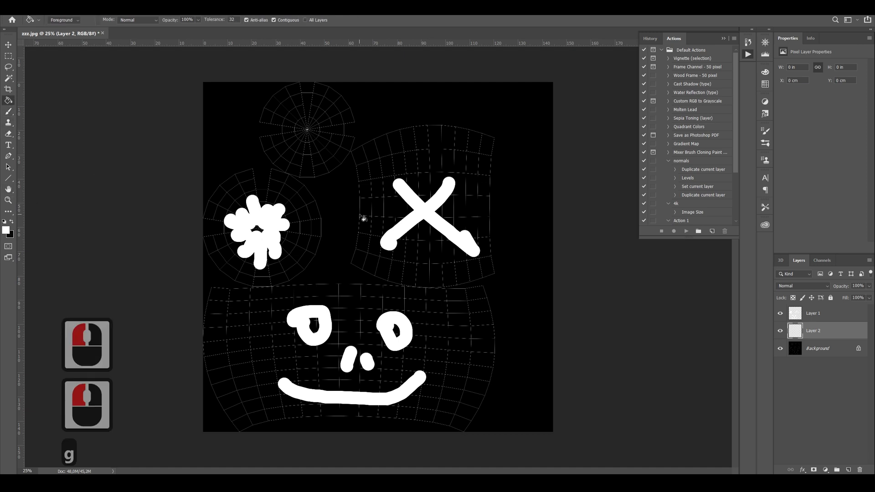
pyautogui.click(325, 200)
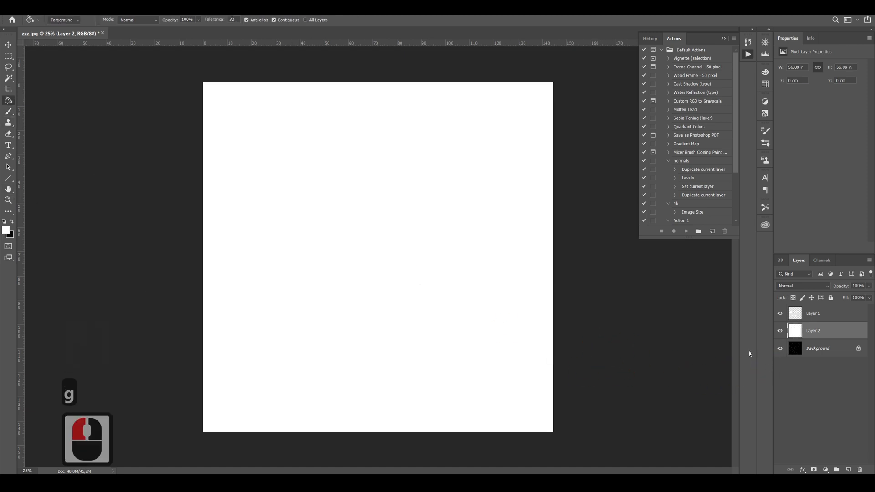
pyautogui.hotkey('ctrl', 'z')
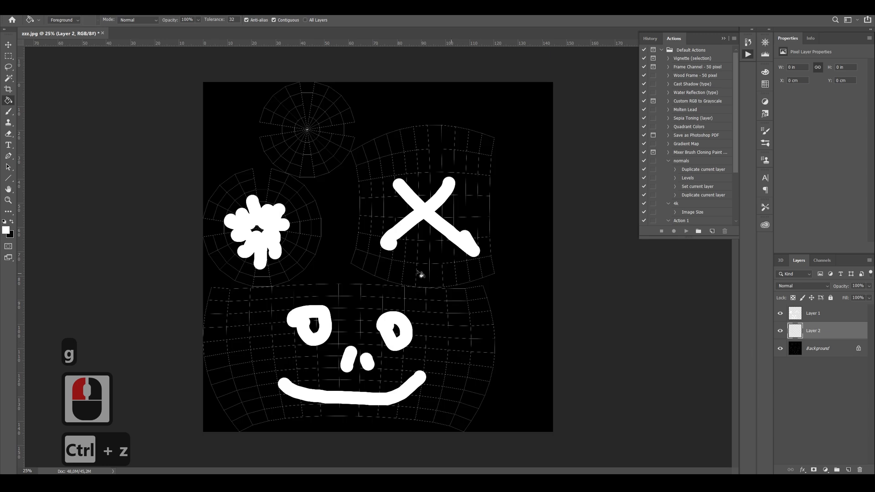
pyautogui.press('x')
pyautogui.click(336, 233)
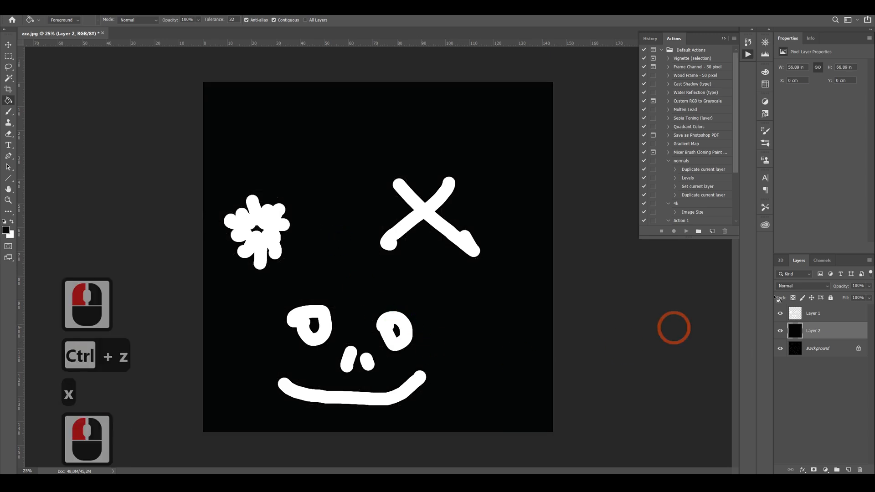
# - Save the painted texture in JPEG format over the existing zzz.jpg, with Maximum quality 10 and the Baseline ("Standard") format option
pyautogui.click(12, 7)
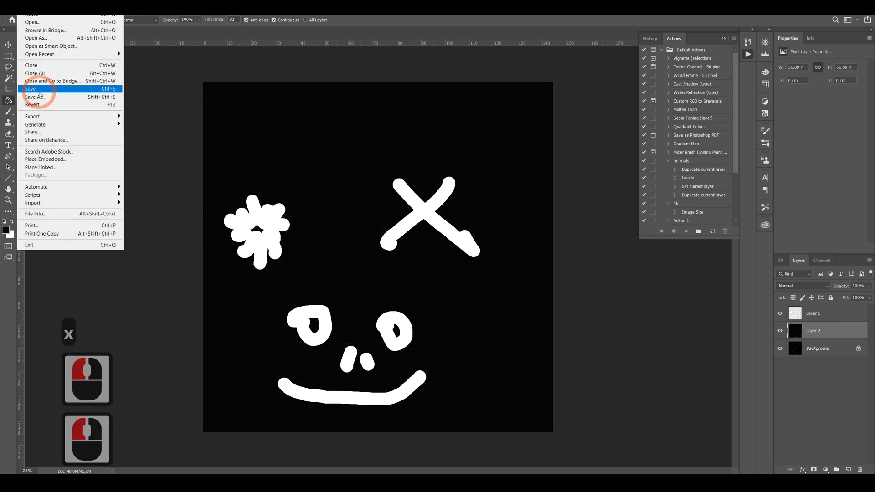
pyautogui.click(40, 88)
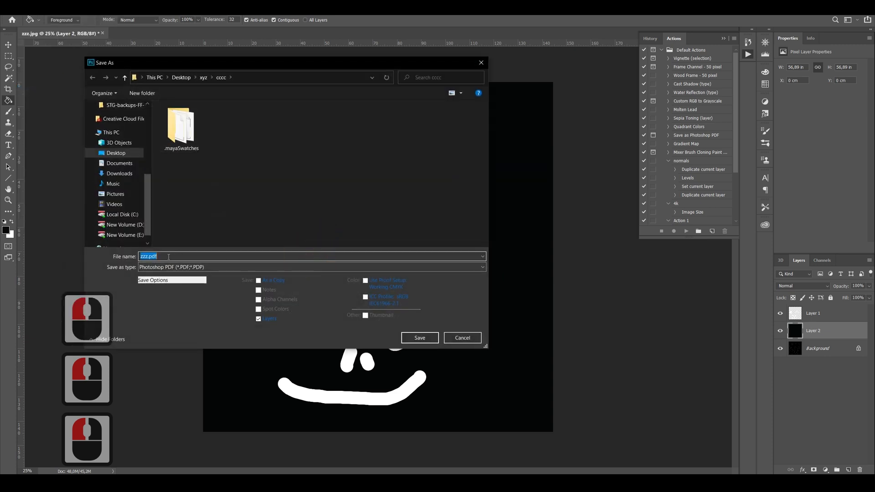
pyautogui.click(173, 267)
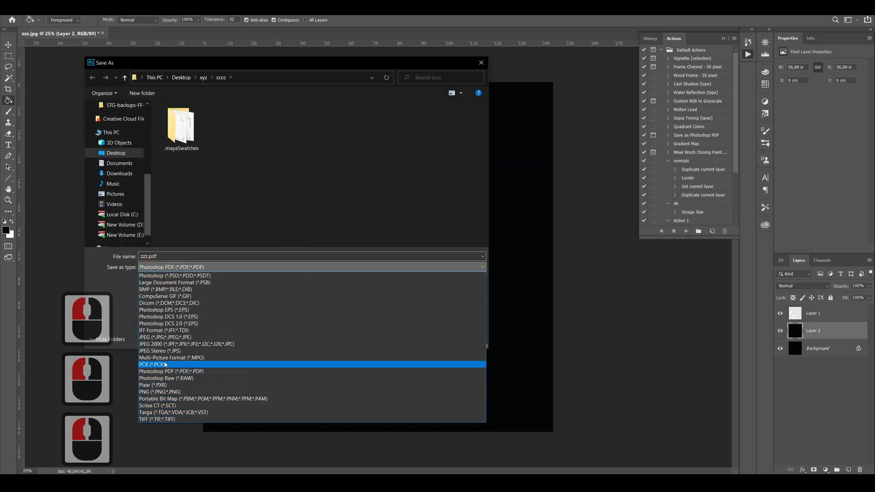
pyautogui.click(167, 337)
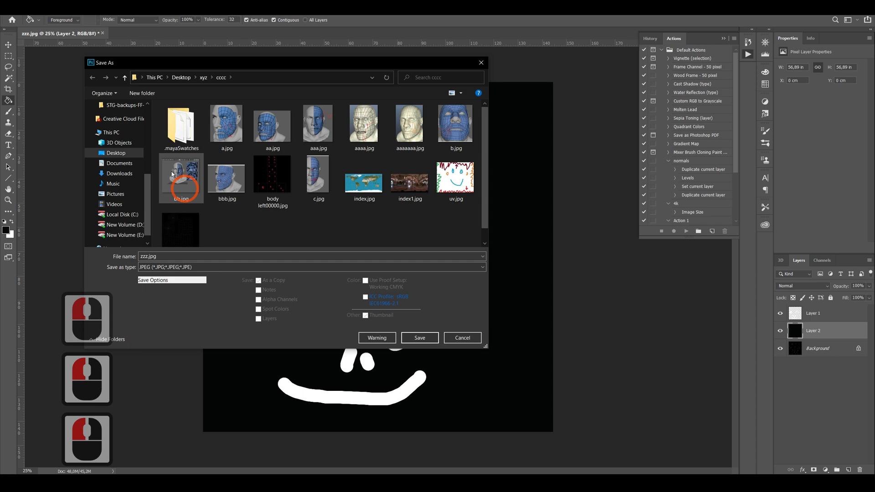
pyautogui.click(415, 340)
pyautogui.click(453, 240)
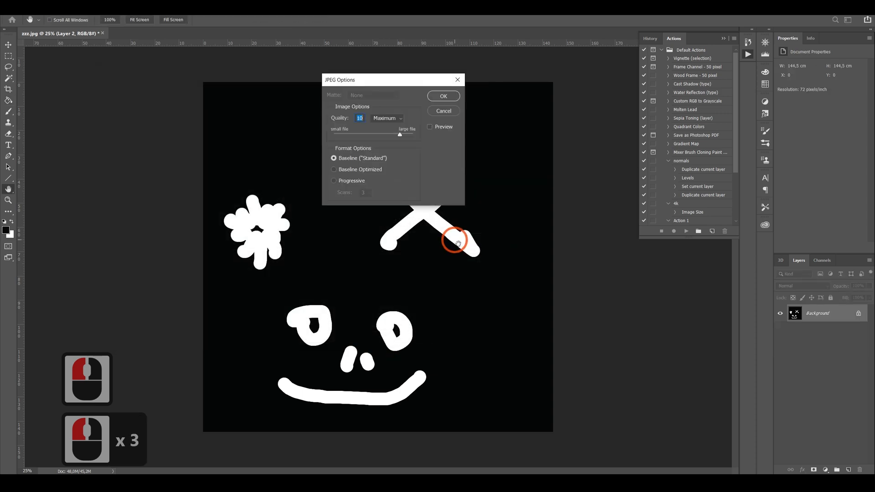
pyautogui.click(454, 95)
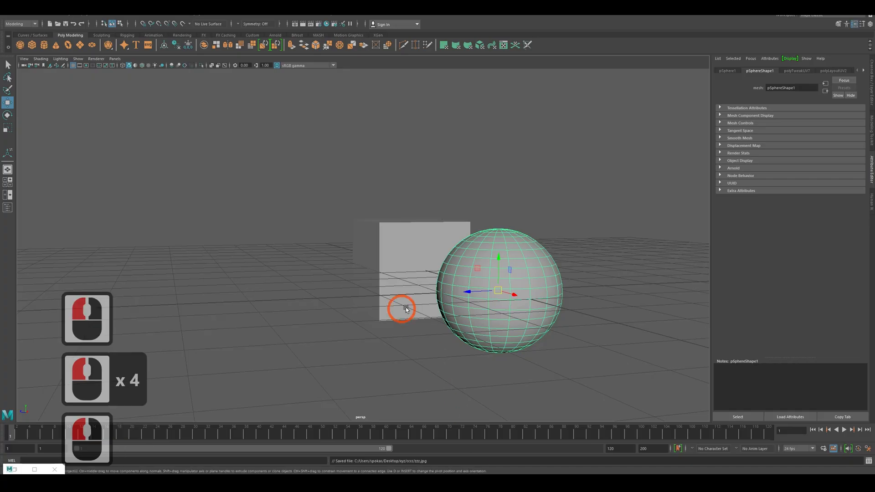
# - Switch to Maya and assign a new Blinn material to the selected sphere
pyautogui.click(408, 282)
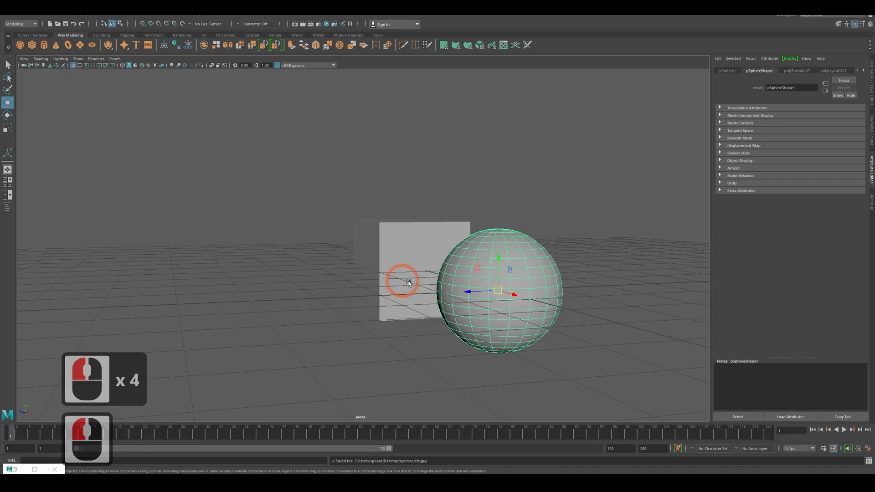
pyautogui.rightClick(518, 252)
pyautogui.click(525, 430)
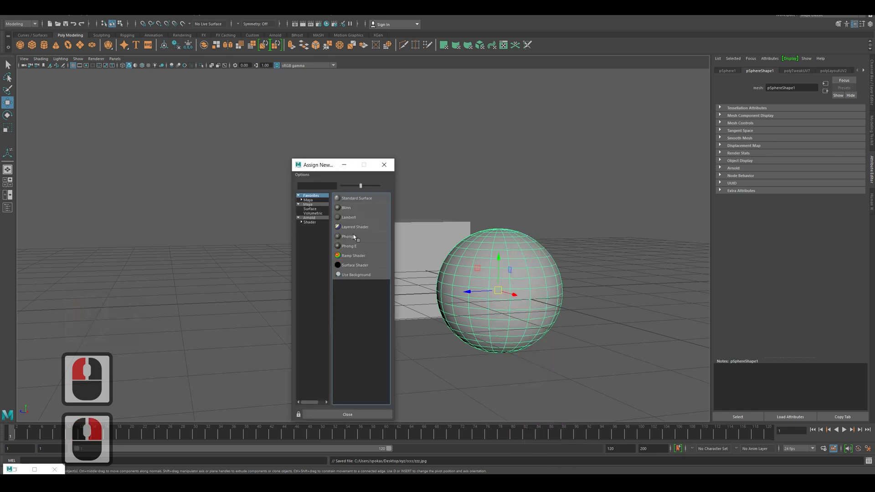
pyautogui.click(355, 209)
pyautogui.click(803, 91)
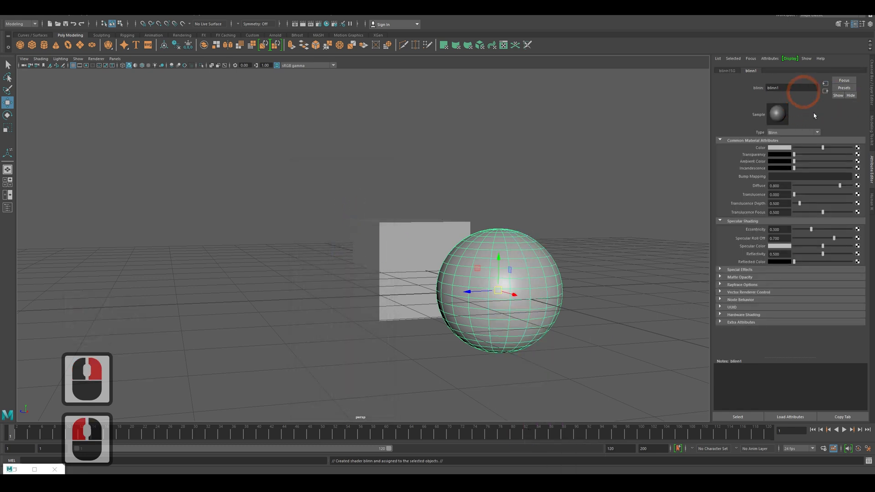
# - Connect a File texture to the Blinn material's Color and load zzz.jpg as its image
pyautogui.click(858, 147)
pyautogui.click(358, 230)
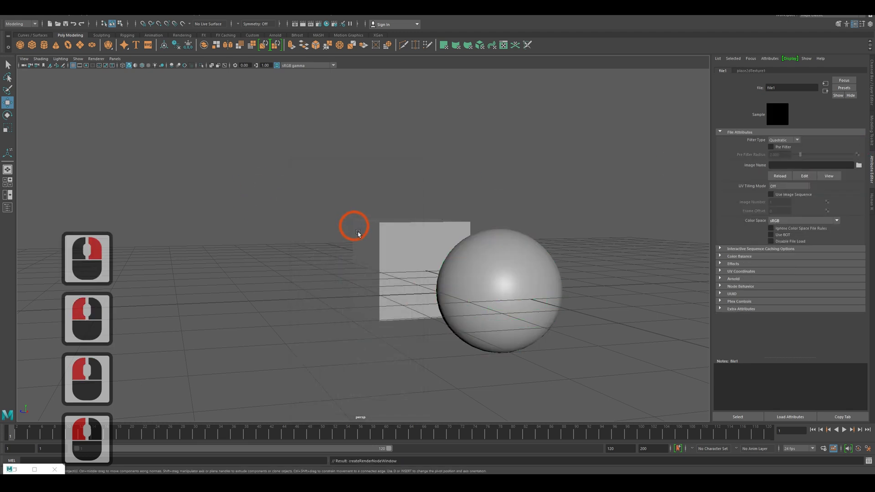
pyautogui.click(859, 165)
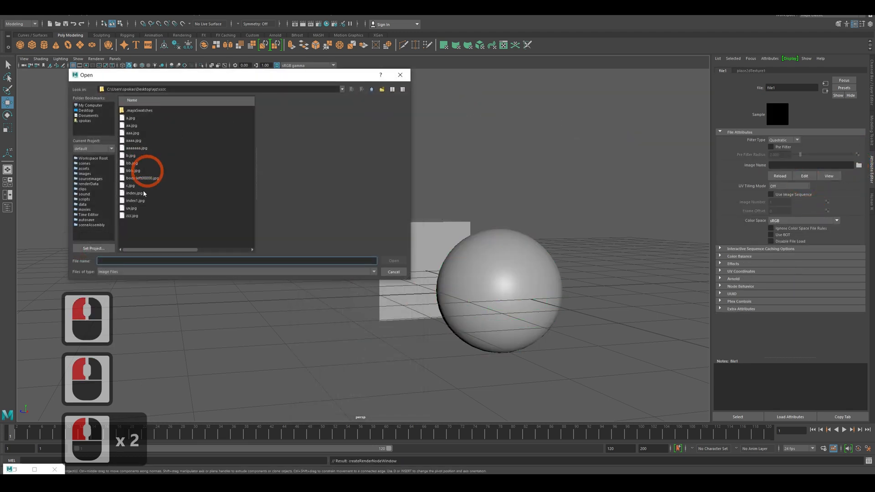
pyautogui.click(141, 178)
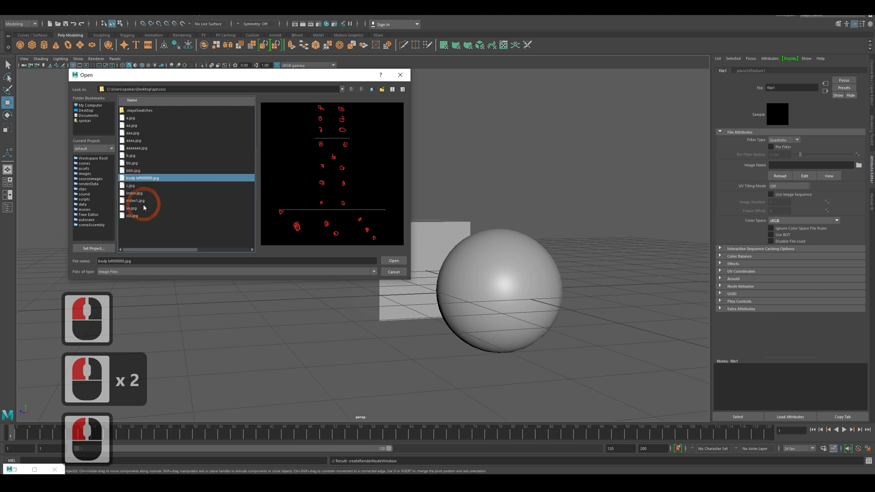
pyautogui.click(134, 216)
pyautogui.doubleClick(376, 257)
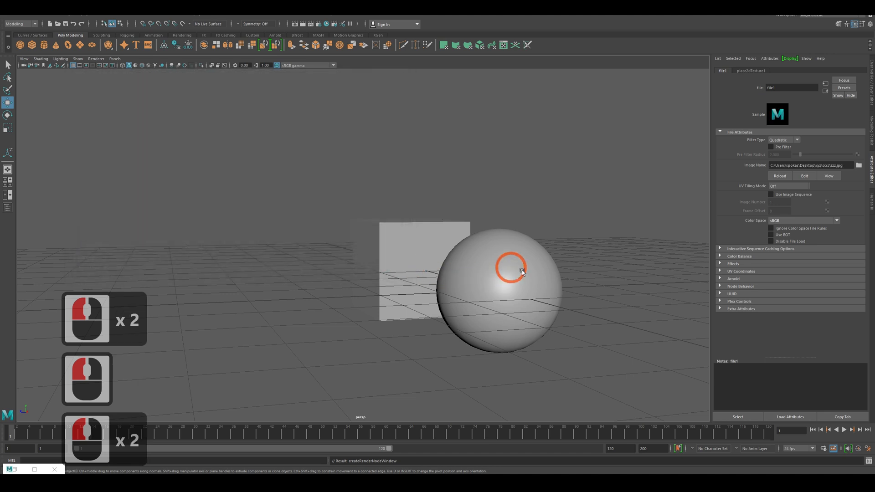
# - Turn on textured display in the perspective view, inspect the painted texture around the sphere, and deselect the sphere
pyautogui.click(149, 65)
pyautogui.click(585, 256)
pyautogui.keyDown('alt'); pyautogui.moveTo(602, 259); pyautogui.dragTo(495, 245, button='middle'); pyautogui.keyUp('alt')
pyautogui.moveTo(489, 235); pyautogui.dragTo(464, 241)
pyautogui.scroll(1, 469, 238)
pyautogui.moveTo(477, 231); pyautogui.dragTo(436, 258)
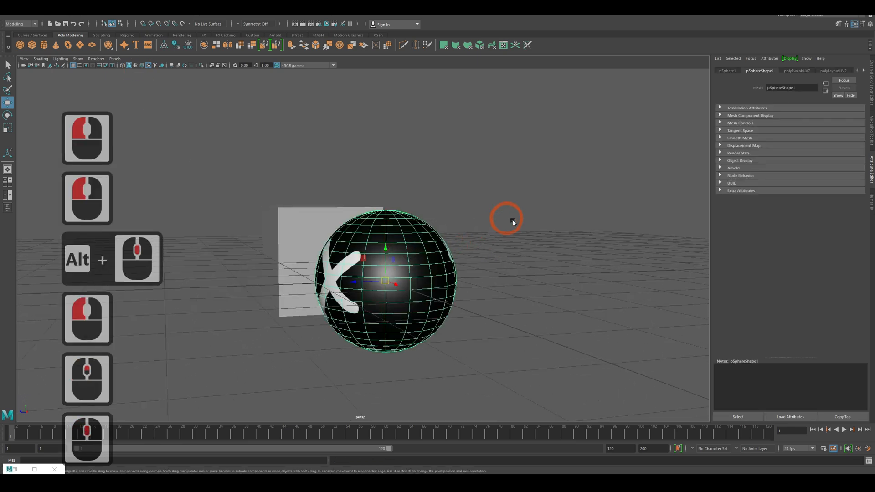
pyautogui.click(365, 203)
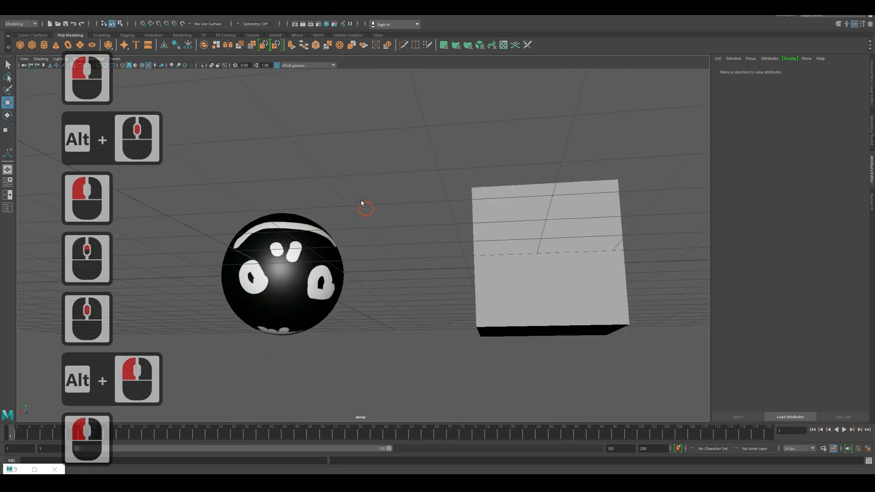